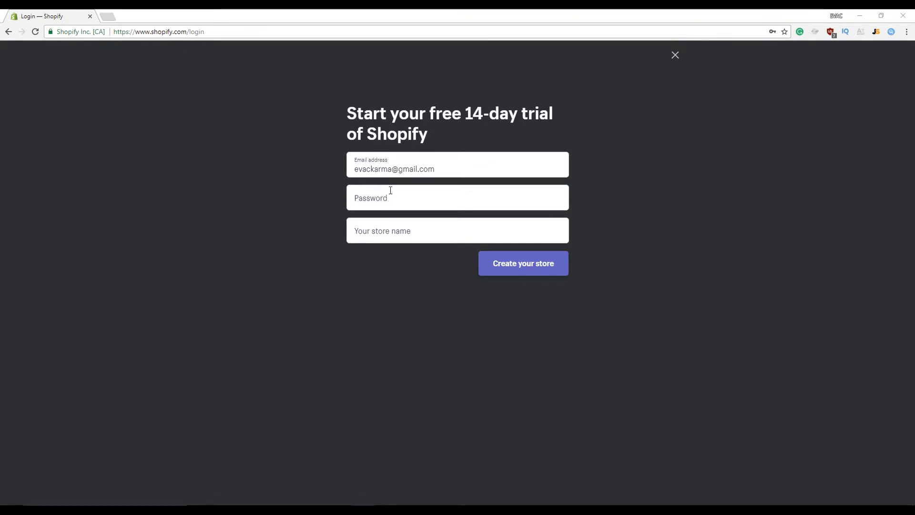
# Enter the account password and the store name TheNorthenWolves on the sign-up form
pyautogui.click(415, 204)
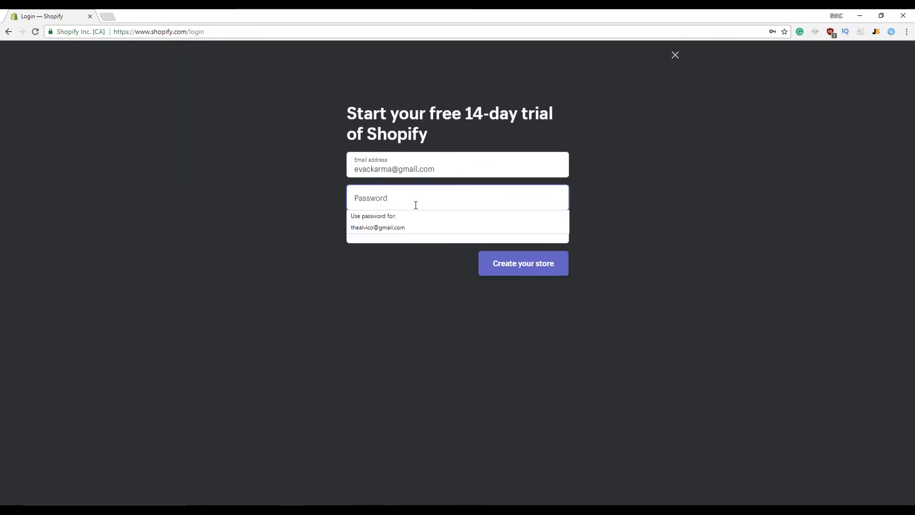
pyautogui.write('•••••••••')
pyautogui.press('Tab')
pyautogui.click(425, 203)
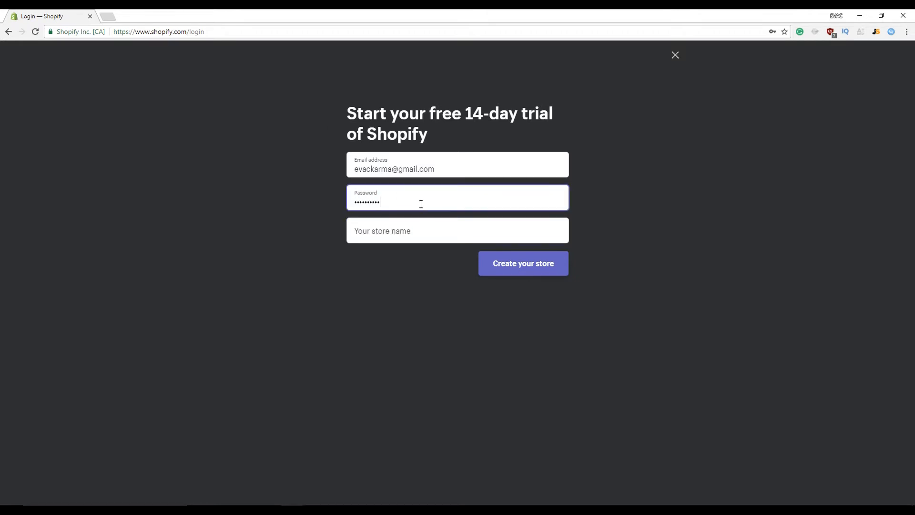
pyautogui.press('Tab')
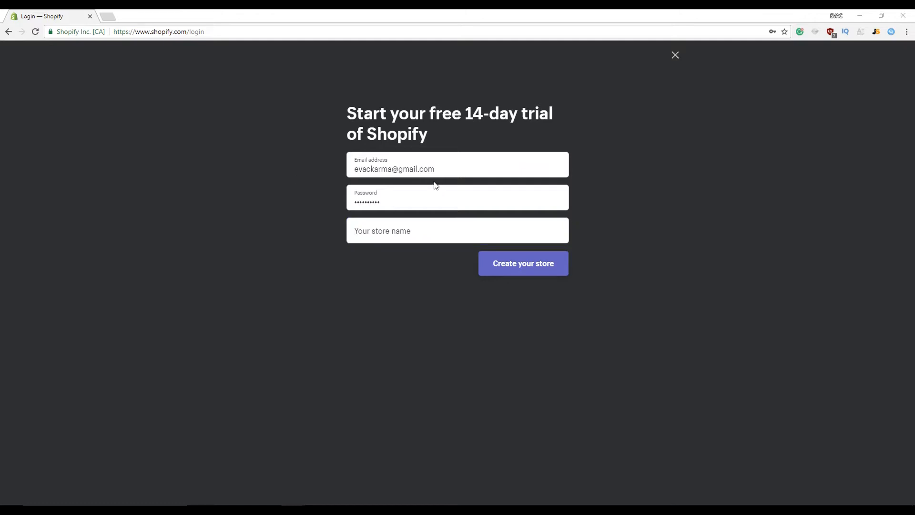
pyautogui.click(370, 232)
pyautogui.write('TheNorthenWolves')
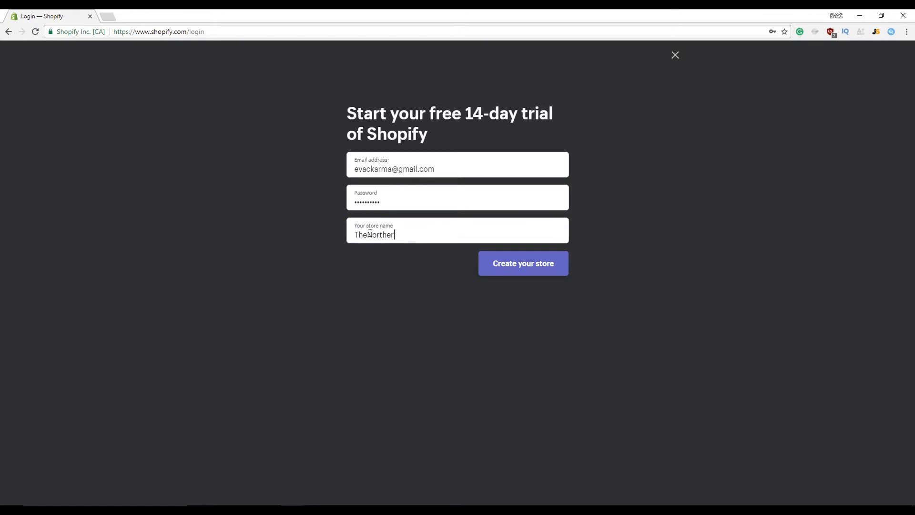
# Google 'northen' in a new tab to check the spelling, then return to Shopify
pyautogui.click(109, 17)
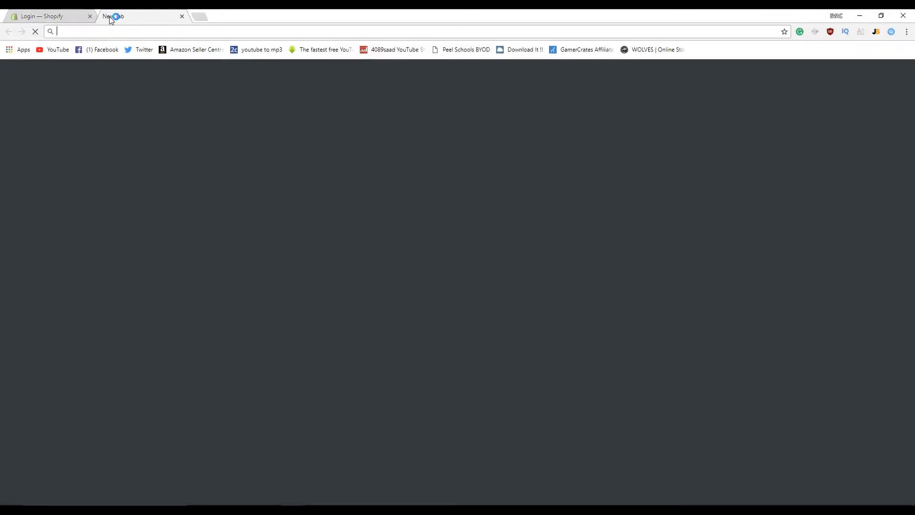
pyautogui.write('northen')
pyautogui.press('Return')
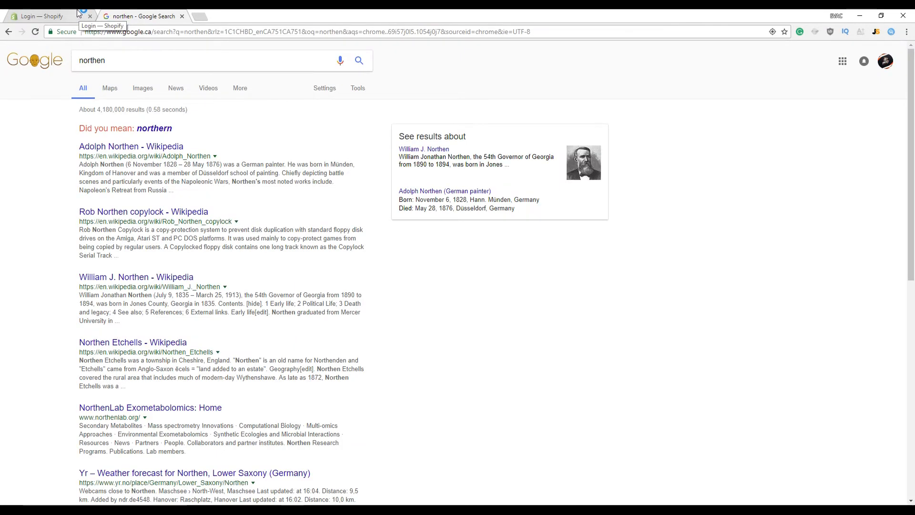
pyautogui.click(157, 129)
pyautogui.hotkey('ctrl', 'shift', 'Tab')
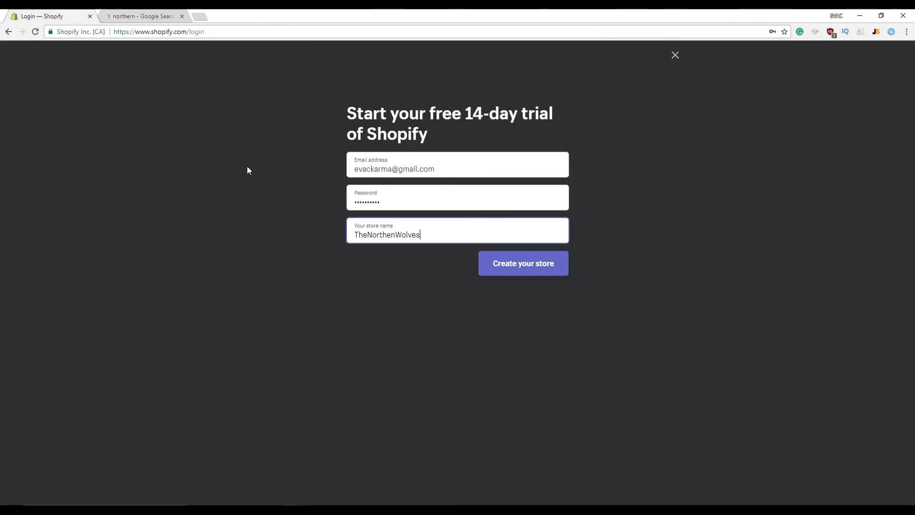
# Correct the store name to TheNorthernWolves
pyautogui.click(387, 234)
pyautogui.write('r')
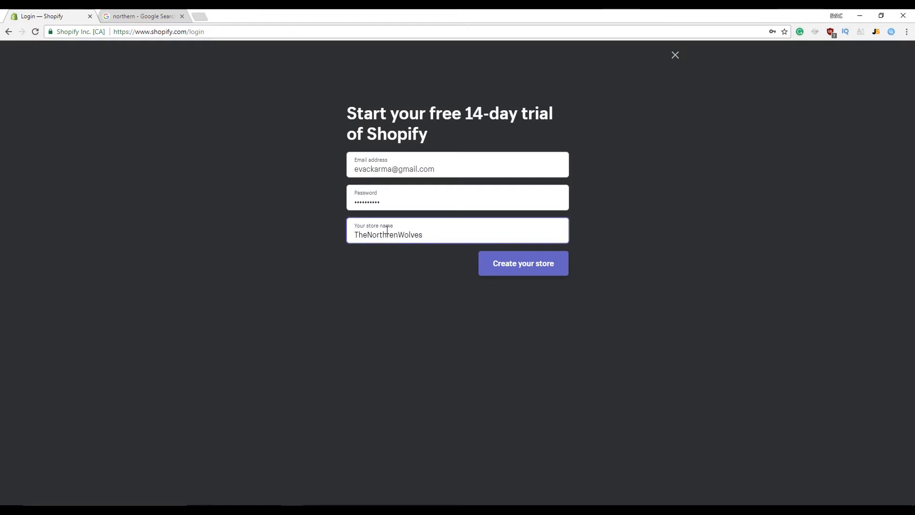
pyautogui.press('BackSpace')
pyautogui.press('Right')
pyautogui.write('r')
# Create the store, skip the already-selling question and advance to the address step
pyautogui.click(506, 263)
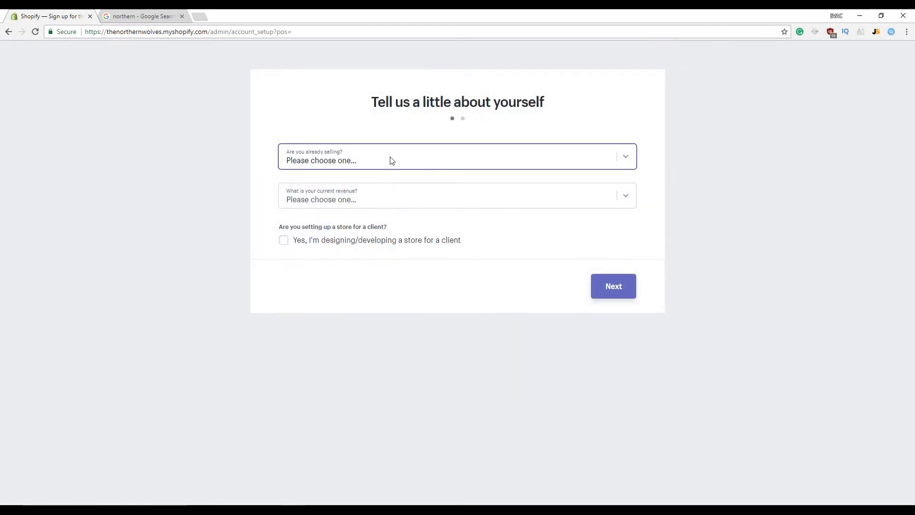
pyautogui.click(392, 161)
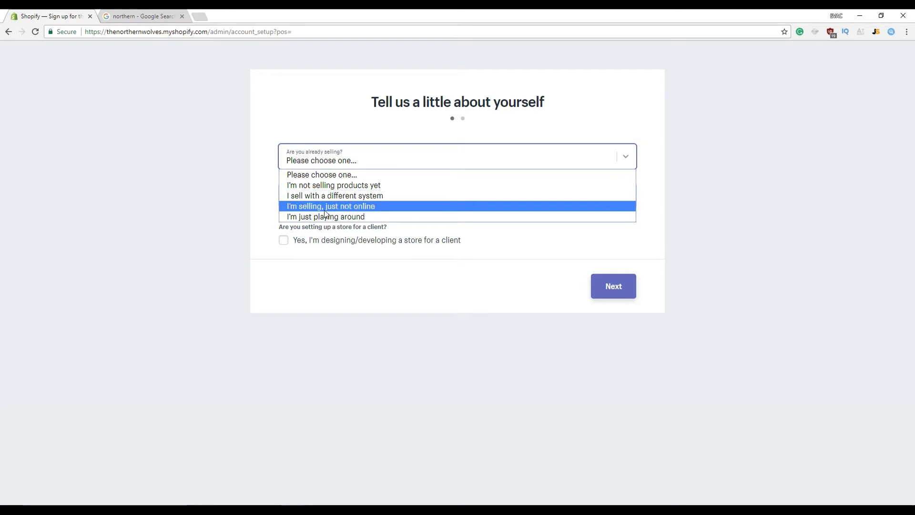
pyautogui.click(305, 250)
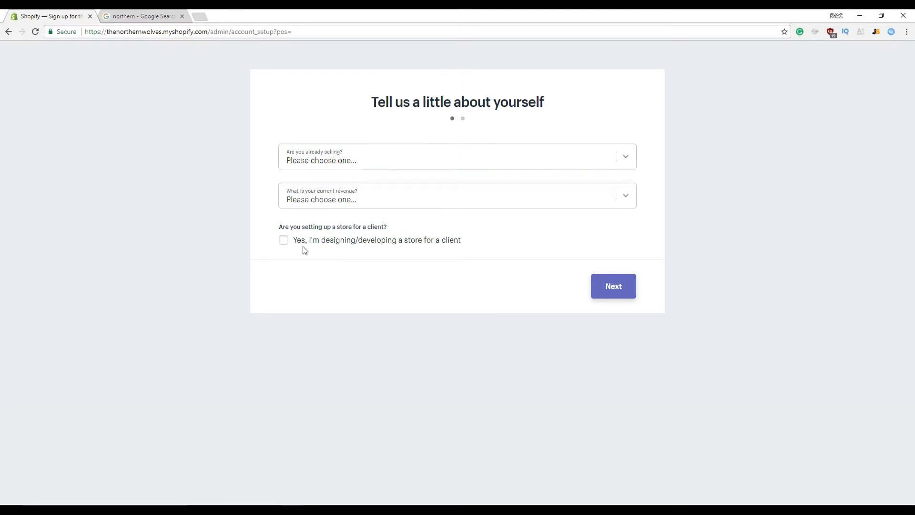
pyautogui.click(607, 286)
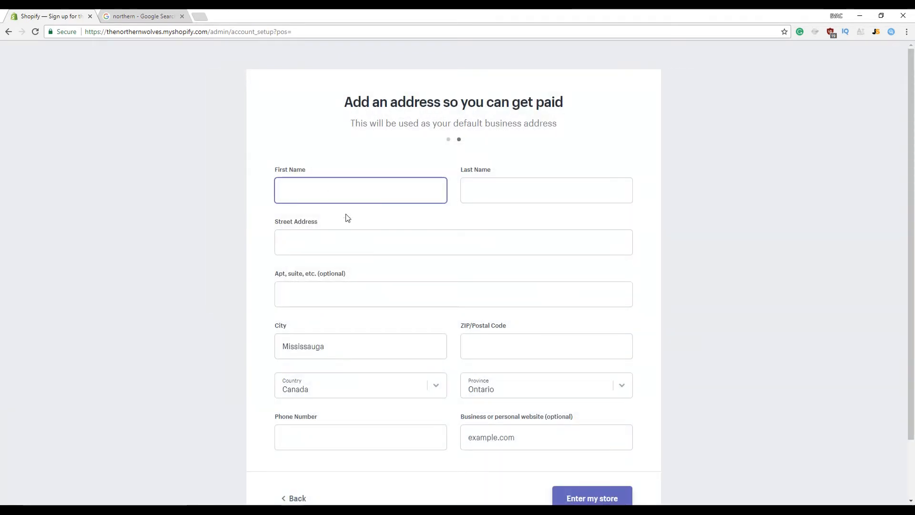
# Begin filling in the business address form, starting with the owner's name
pyautogui.write('K')
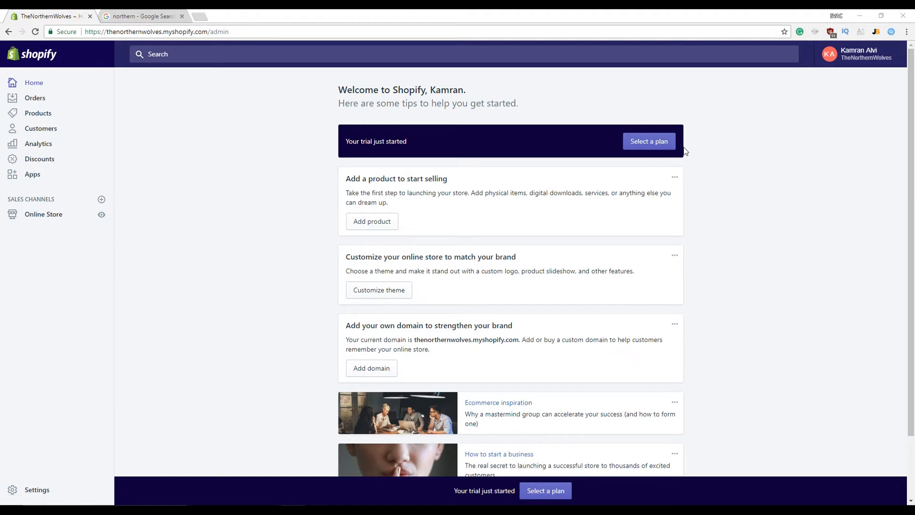
# Look over the current Debut theme in the editor, then go back to the themes list
pyautogui.click(390, 295)
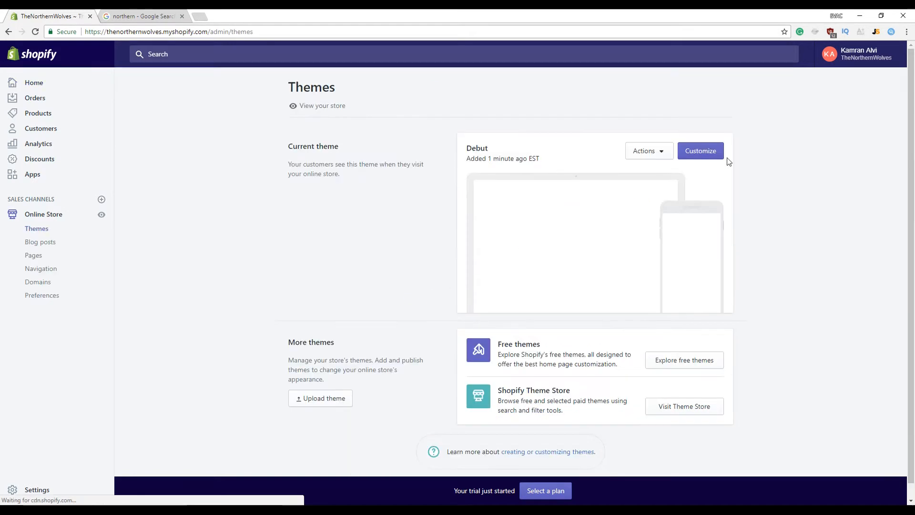
pyautogui.click(720, 158)
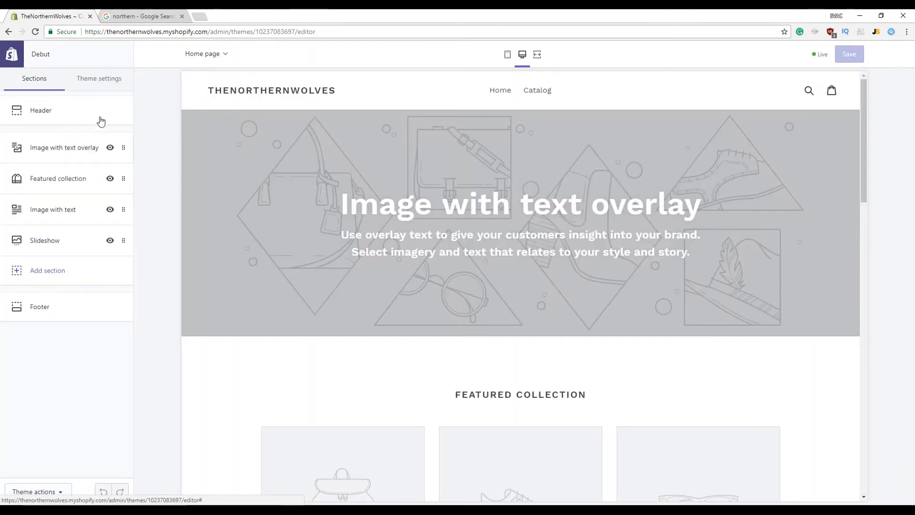
pyautogui.scroll(-5, 541, 305)
pyautogui.scroll(5, 209, 252)
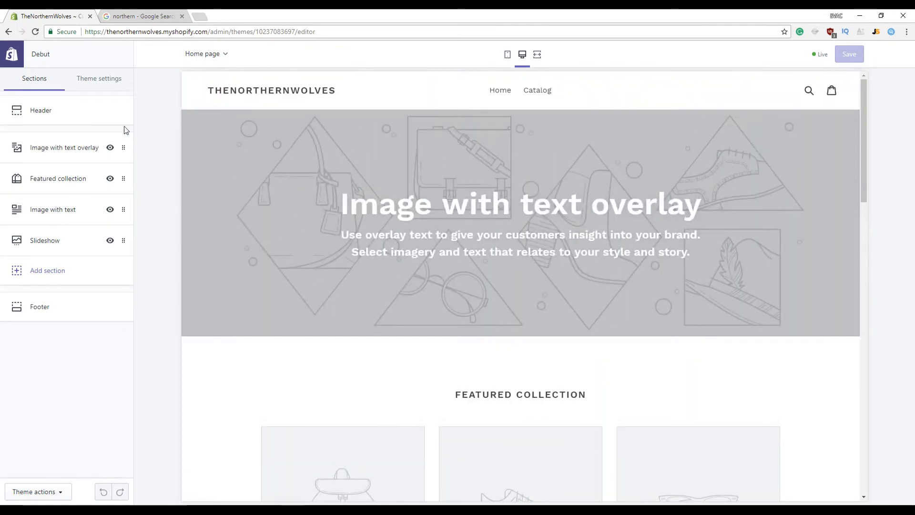
pyautogui.click(8, 32)
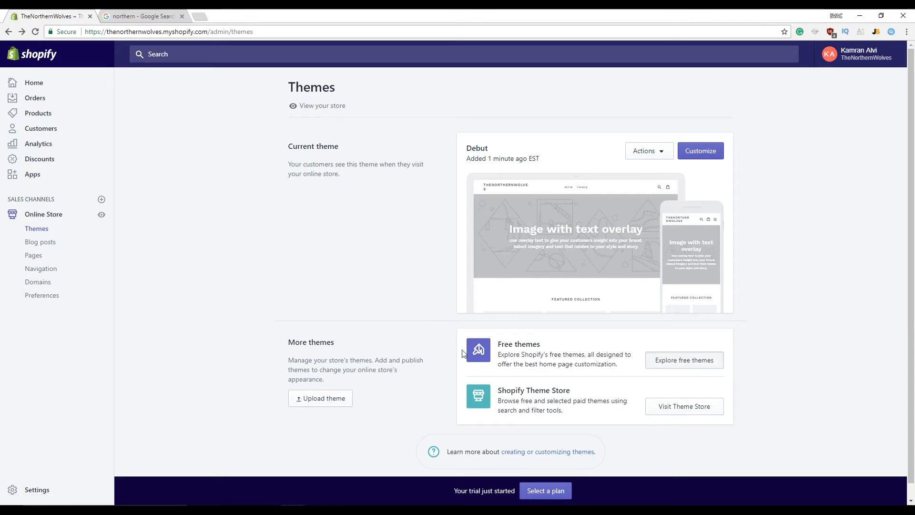
# Add the free Brooklyn theme to the store and open it for customizing
pyautogui.click(519, 350)
pyautogui.scroll(-3, 502, 351)
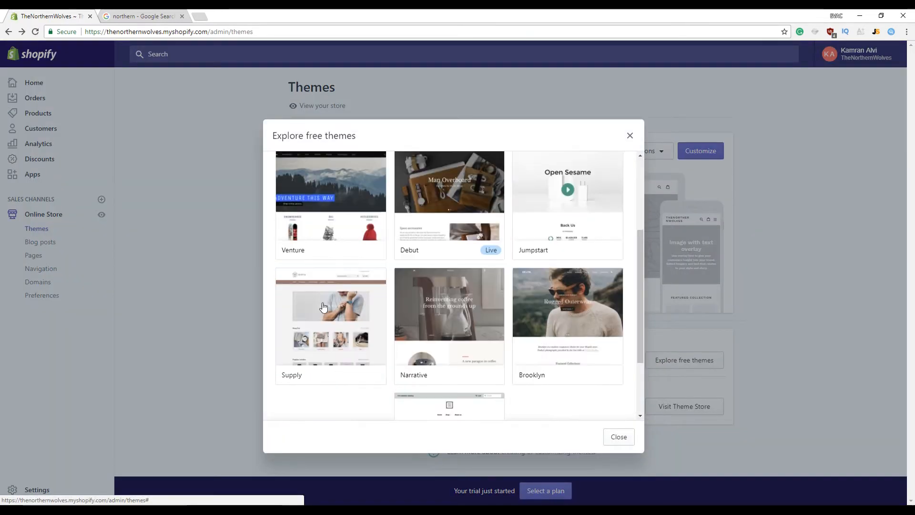
pyautogui.scroll(-2, 353, 309)
pyautogui.scroll(2, 572, 334)
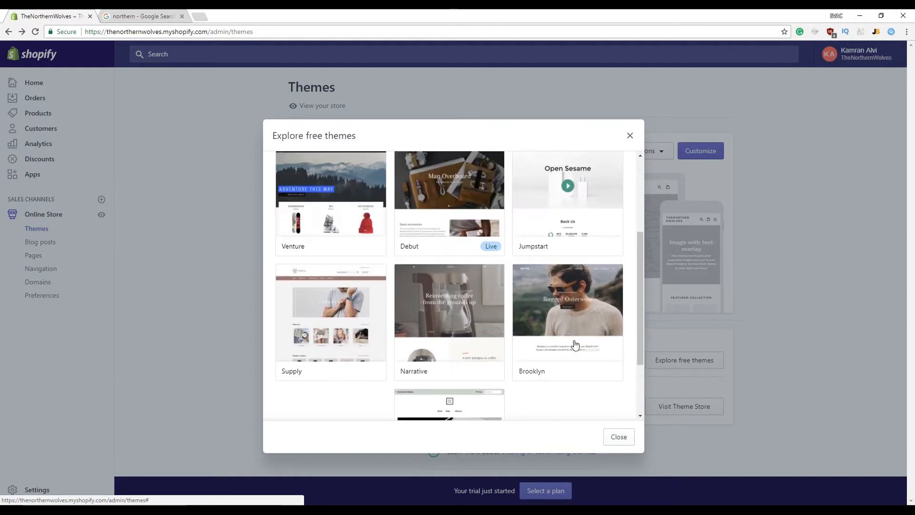
pyautogui.click(575, 344)
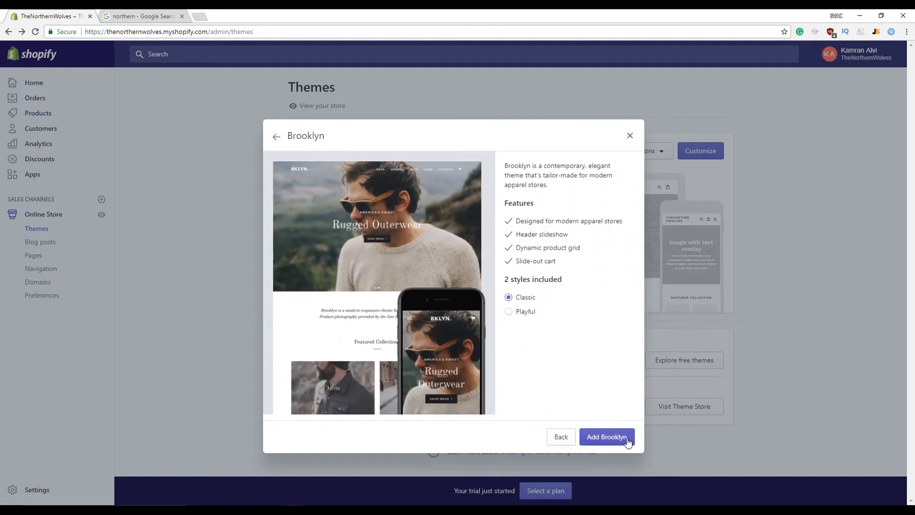
pyautogui.click(627, 441)
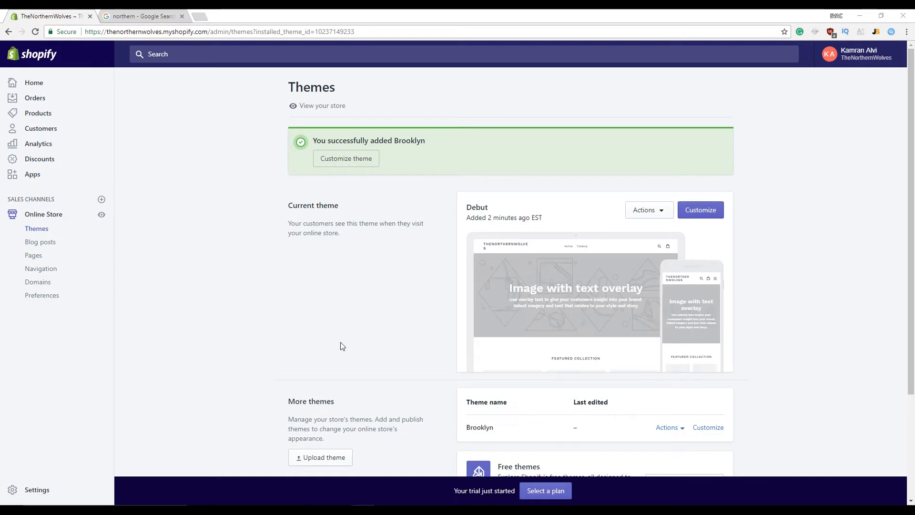
pyautogui.click(700, 215)
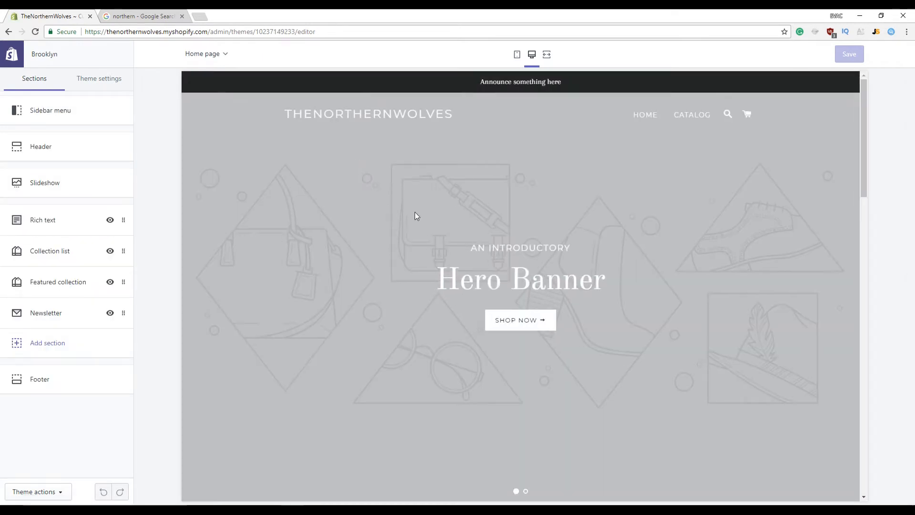
# Close the leftover search tab and delete all three example collections from the Collection list
pyautogui.click(181, 16)
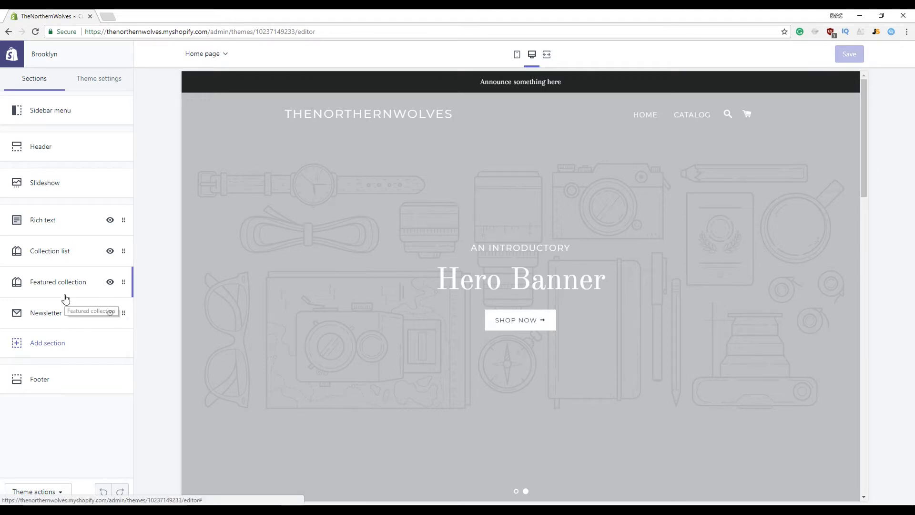
pyautogui.scroll(-8, 601, 350)
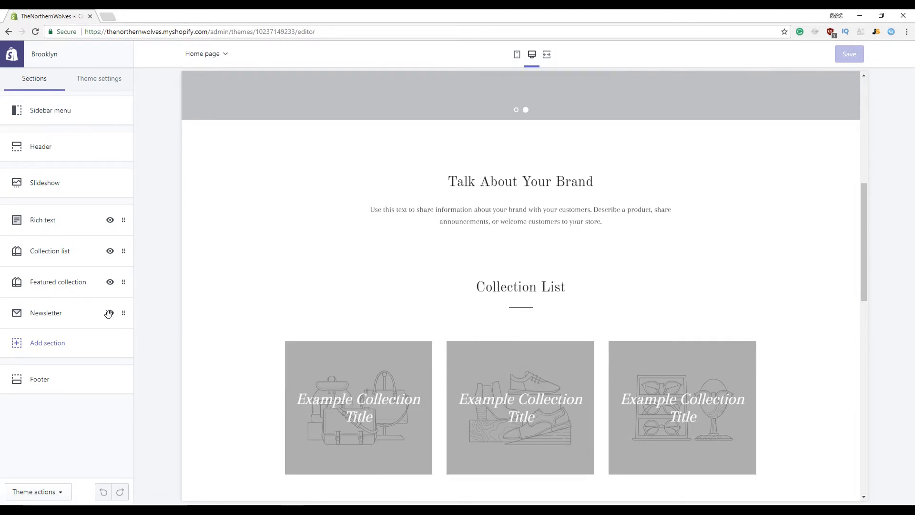
pyautogui.click(123, 256)
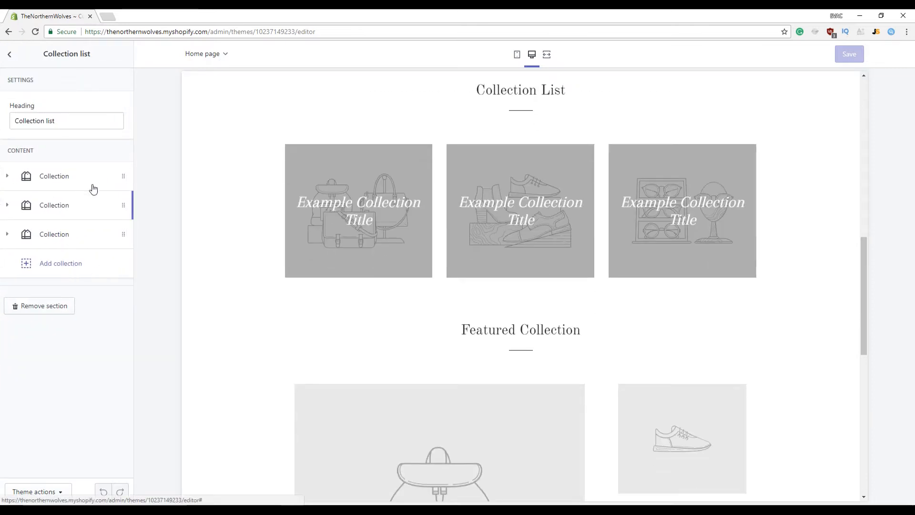
pyautogui.click(120, 178)
pyautogui.click(124, 311)
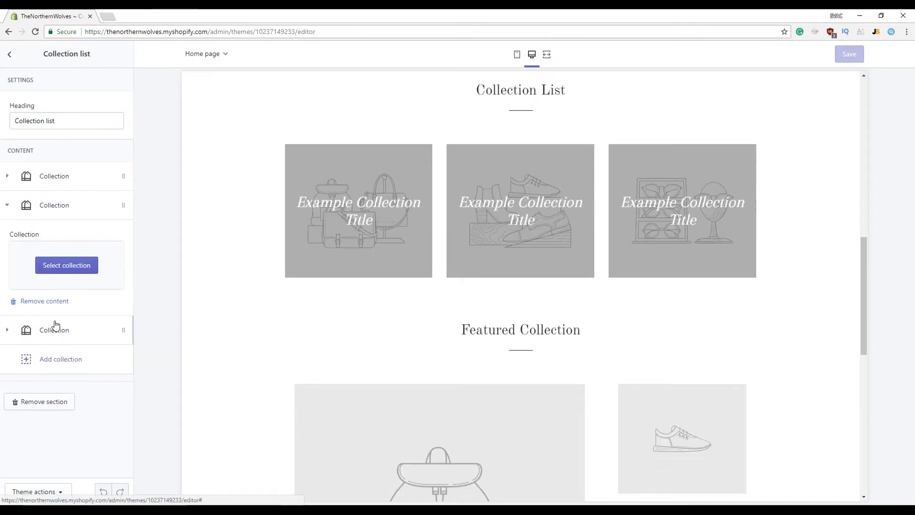
pyautogui.click(48, 298)
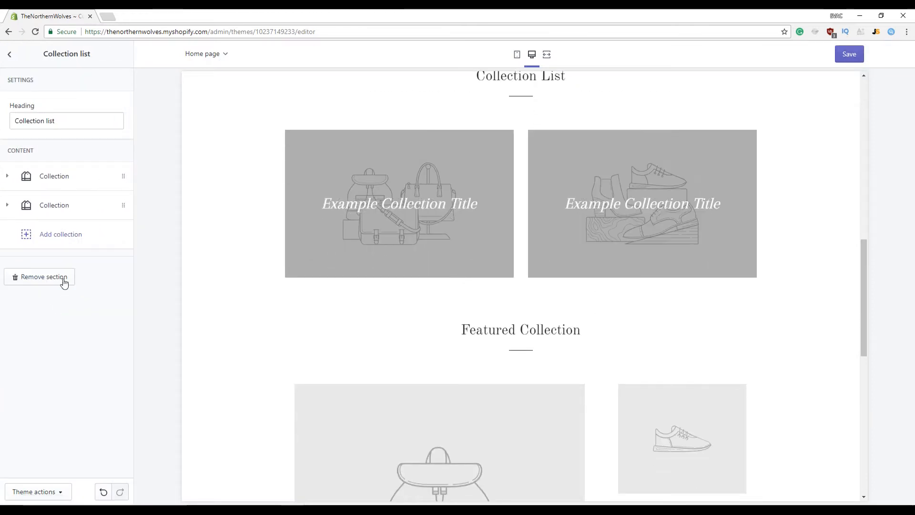
pyautogui.click(119, 205)
pyautogui.click(43, 302)
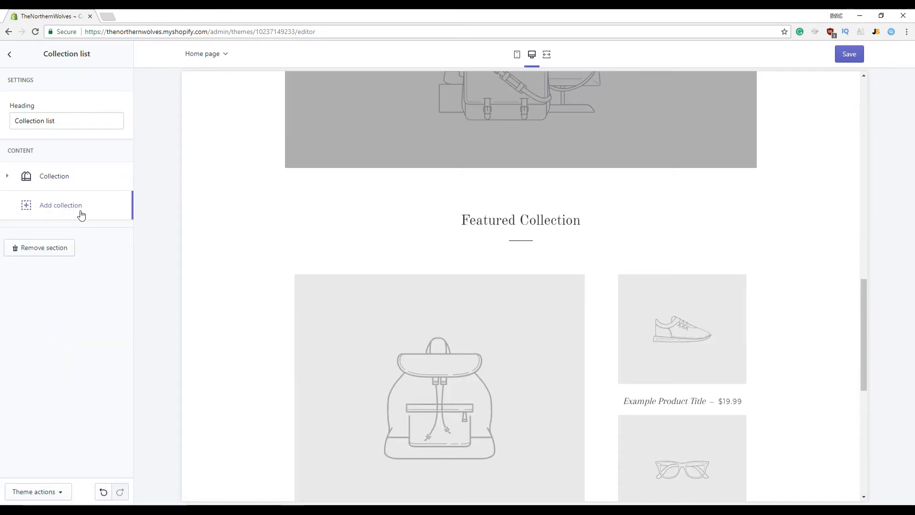
pyautogui.click(110, 182)
pyautogui.click(40, 272)
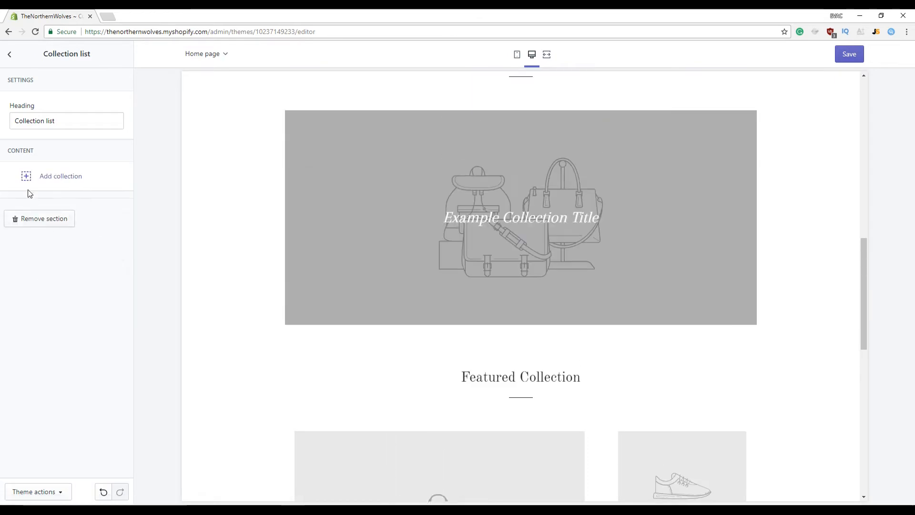
pyautogui.click(10, 58)
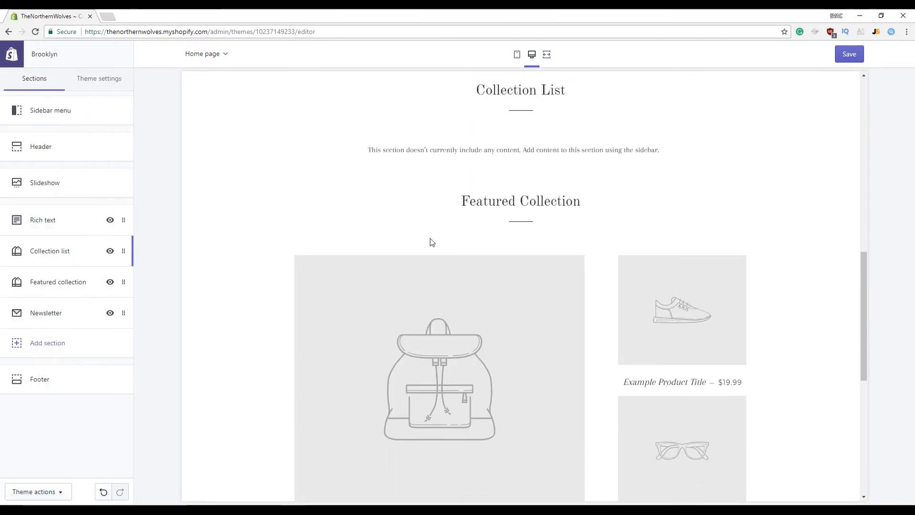
pyautogui.scroll(-4, 493, 280)
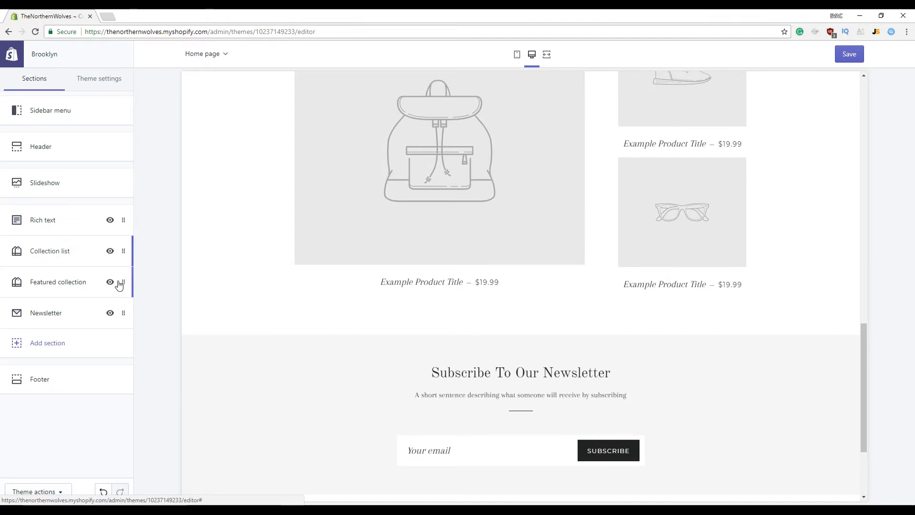
# Rename the Featured collection heading to 'Our Products'
pyautogui.click(80, 282)
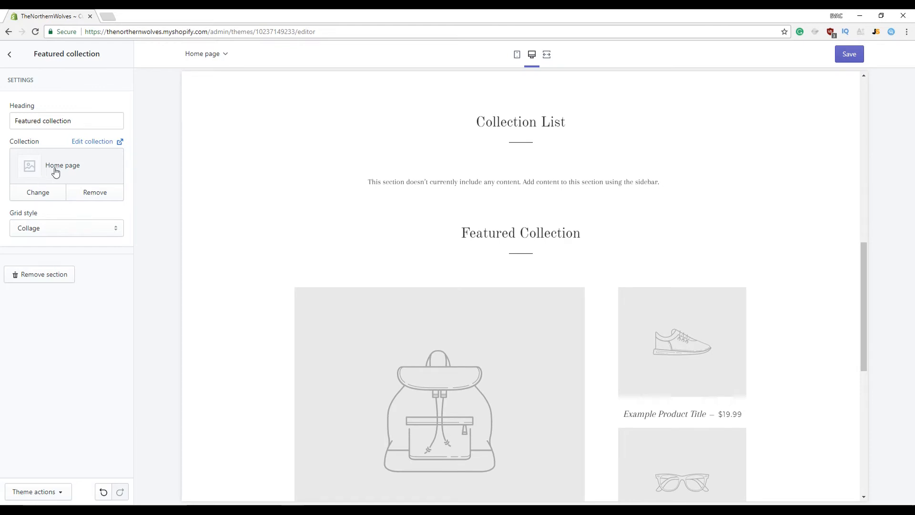
pyautogui.tripleClick(55, 120)
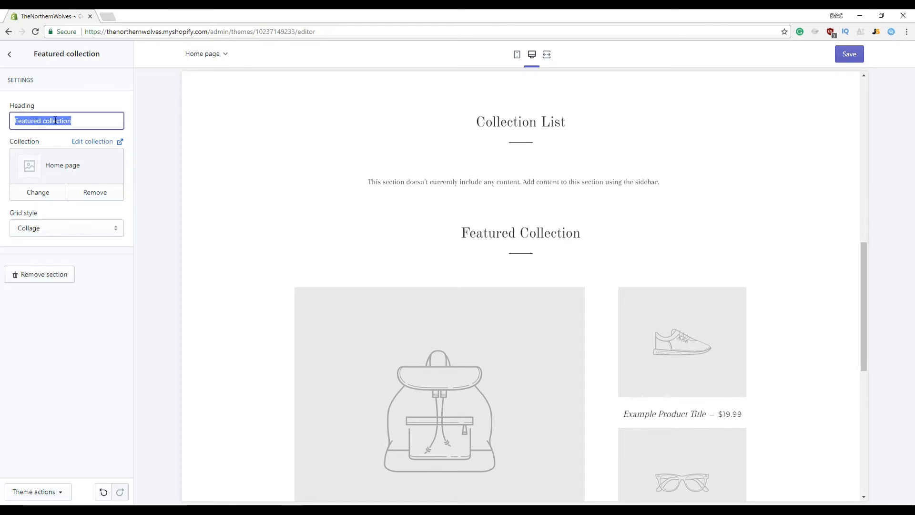
pyautogui.write('ou')
pyautogui.press('BackSpace')
pyautogui.write('UR')
pyautogui.press('BackSpace')
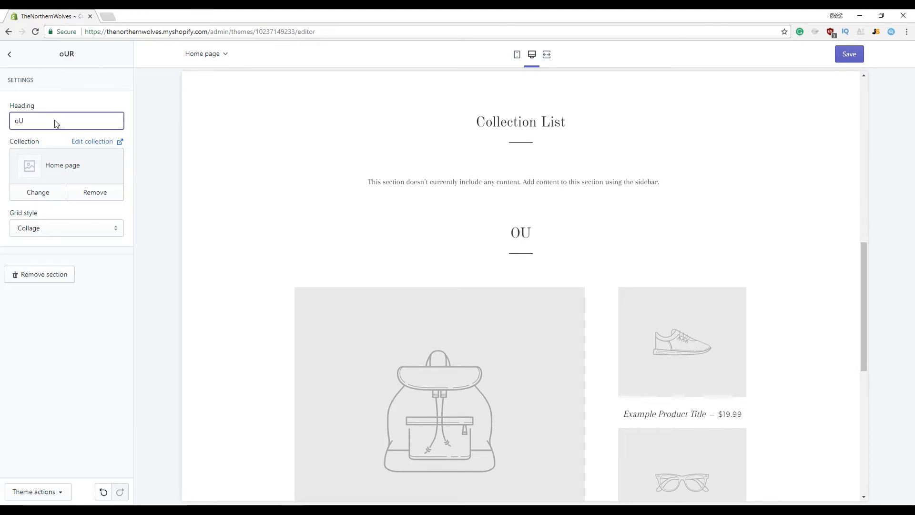
pyautogui.press('BackSpace')
pyautogui.press('BackSpace')
pyautogui.write('Our Pro')
pyautogui.write('ducts')
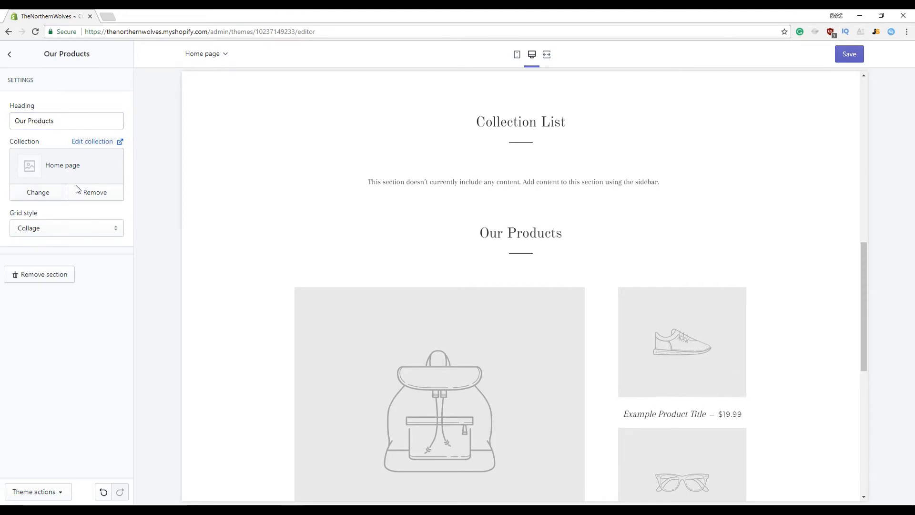
# Switch the Featured collection's grid style from collage to Grid
pyautogui.click(59, 194)
pyautogui.click(57, 227)
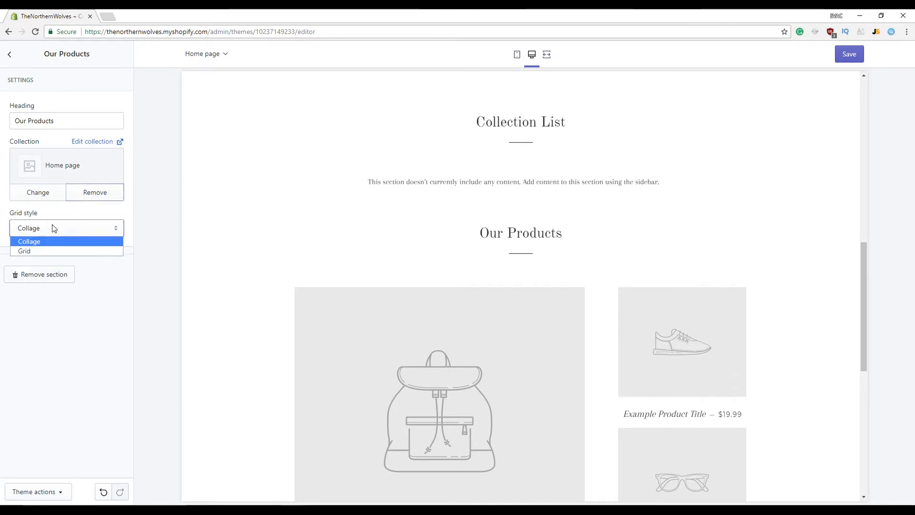
pyautogui.click(53, 250)
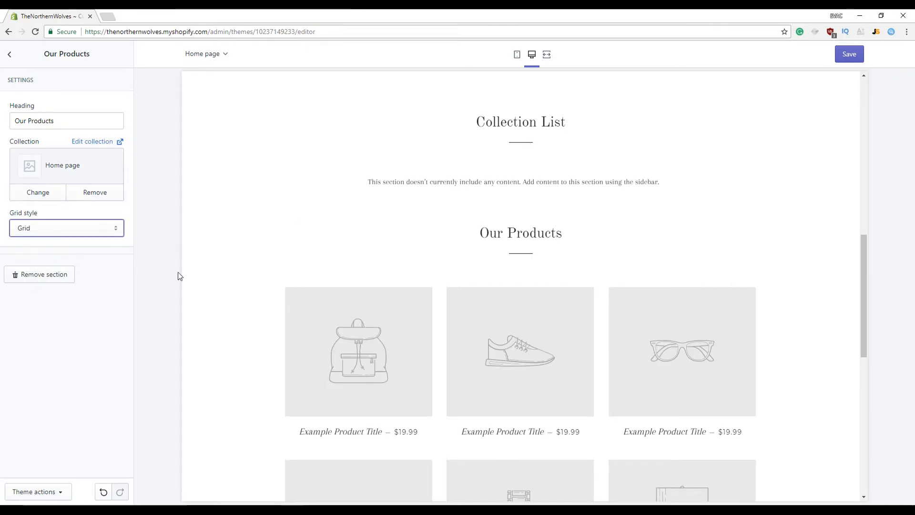
pyautogui.click(9, 54)
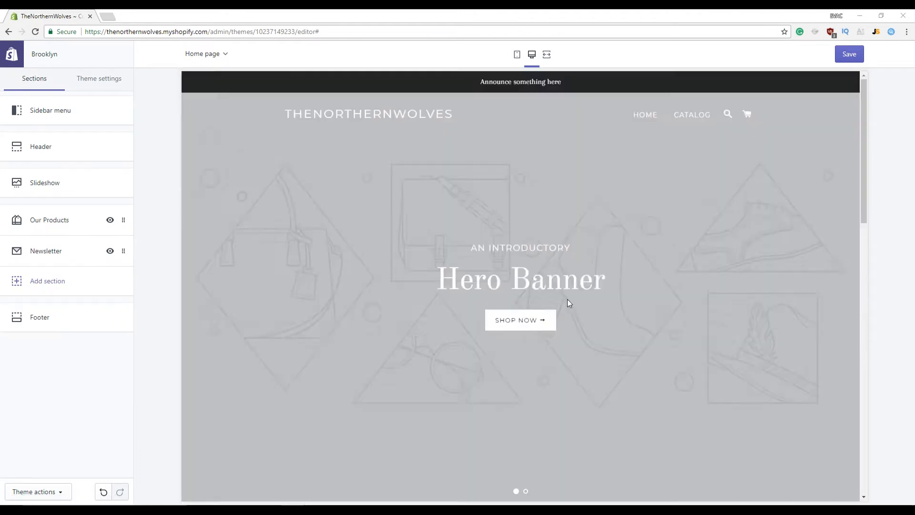
# Review the updated home page preview and open a new blank browser tab
pyautogui.scroll(-15, 568, 301)
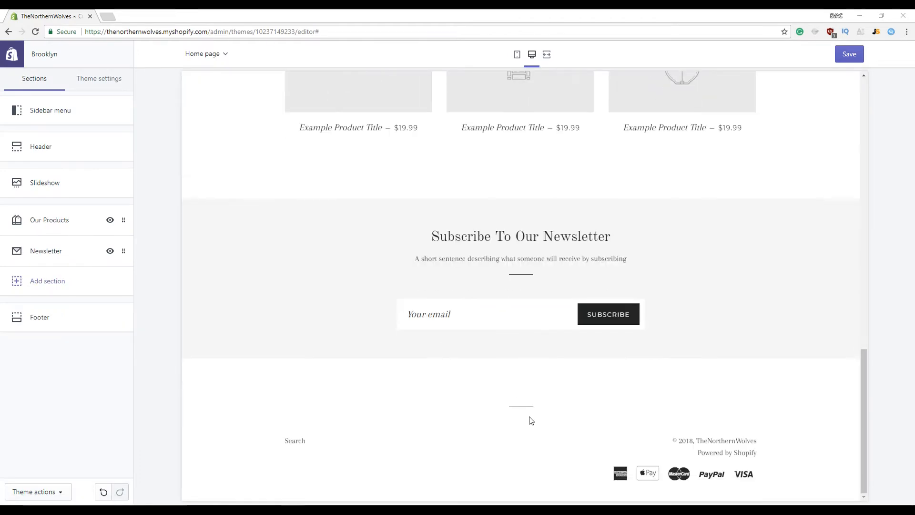
pyautogui.scroll(15, 532, 420)
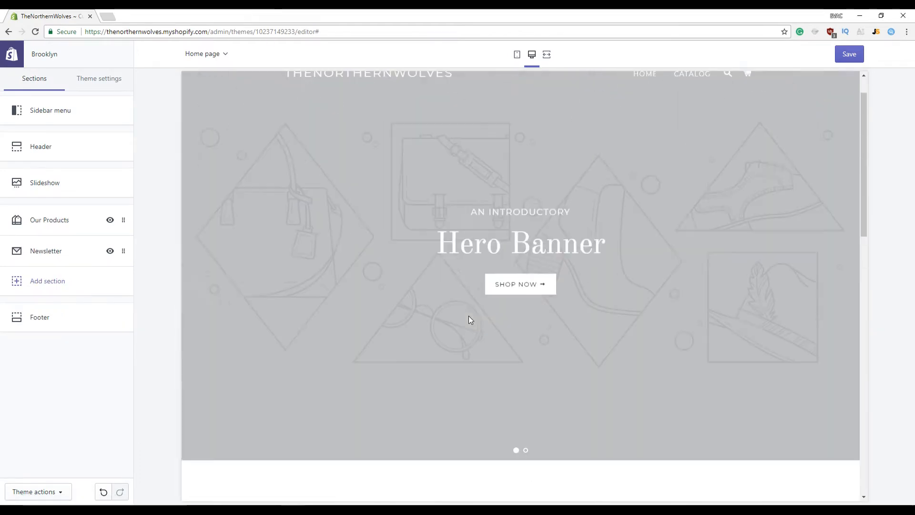
pyautogui.scroll(-10, 469, 317)
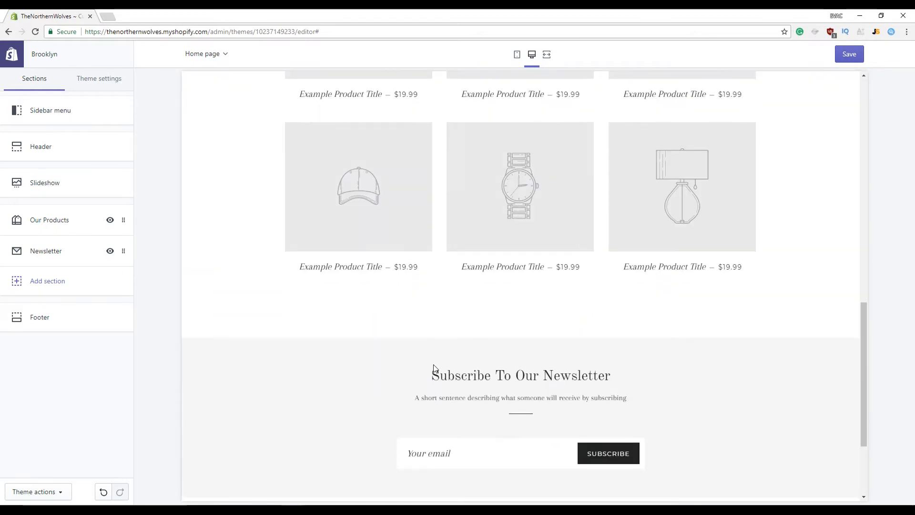
pyautogui.scroll(-2, 524, 352)
pyautogui.scroll(10, 422, 311)
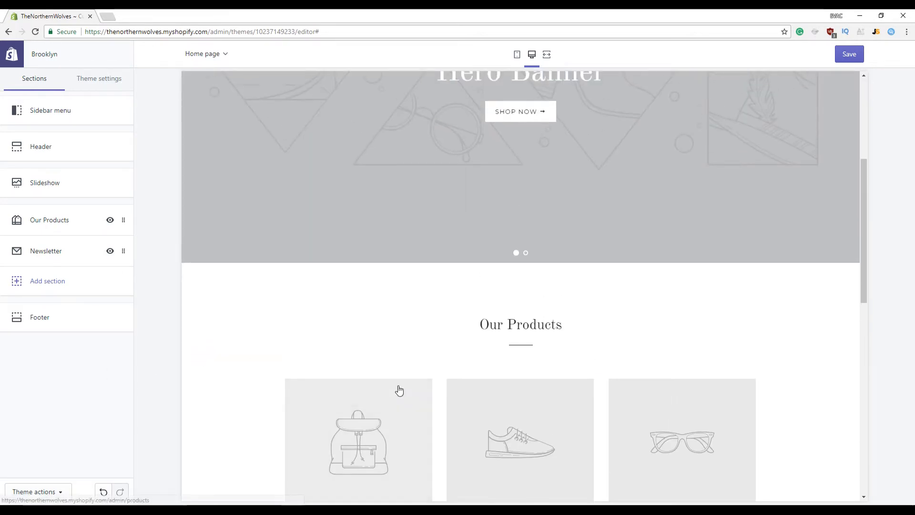
pyautogui.click(112, 15)
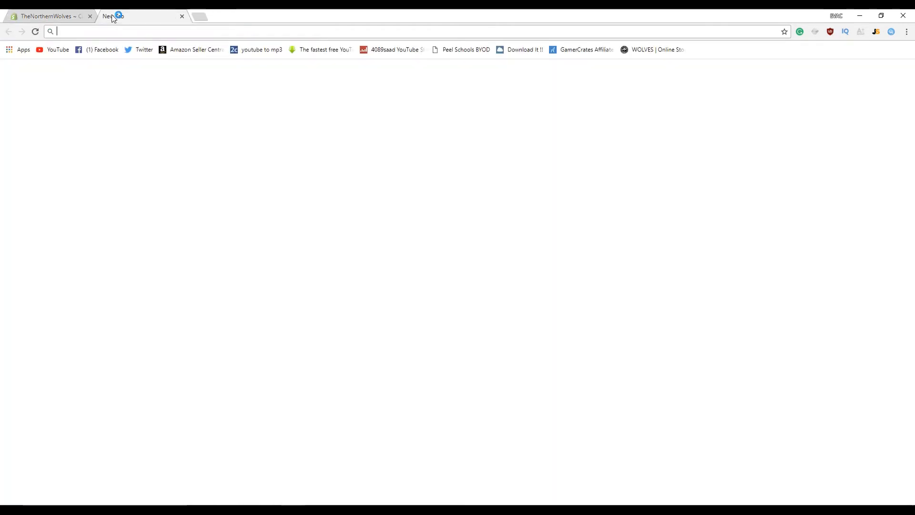
# Search Google Images for 'wolf' filtered to images labeled for reuse
pyautogui.click(58, 16)
pyautogui.hotkey('ctrl', 'Tab')
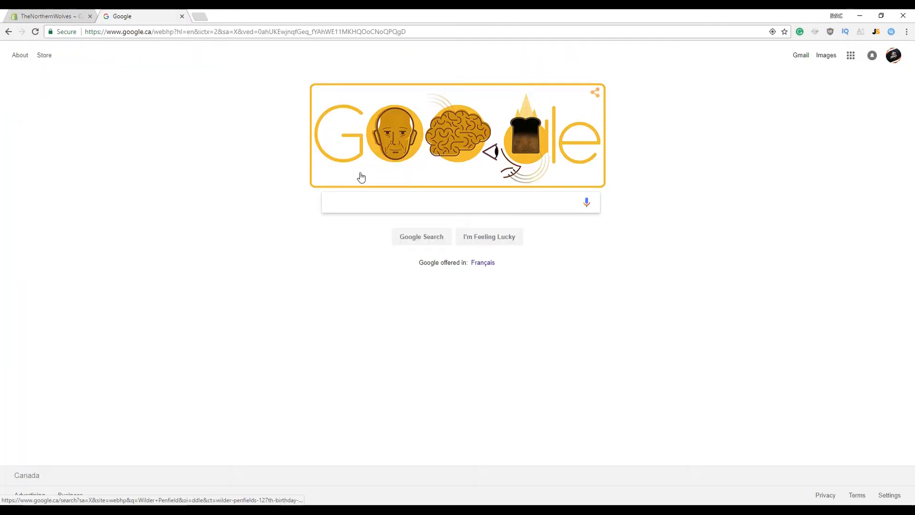
pyautogui.write('wolf')
pyautogui.press('Return')
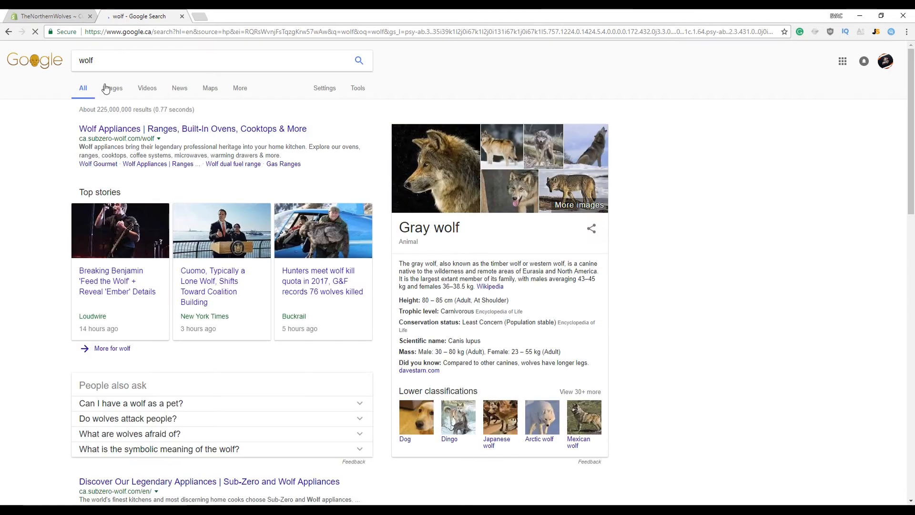
pyautogui.click(111, 88)
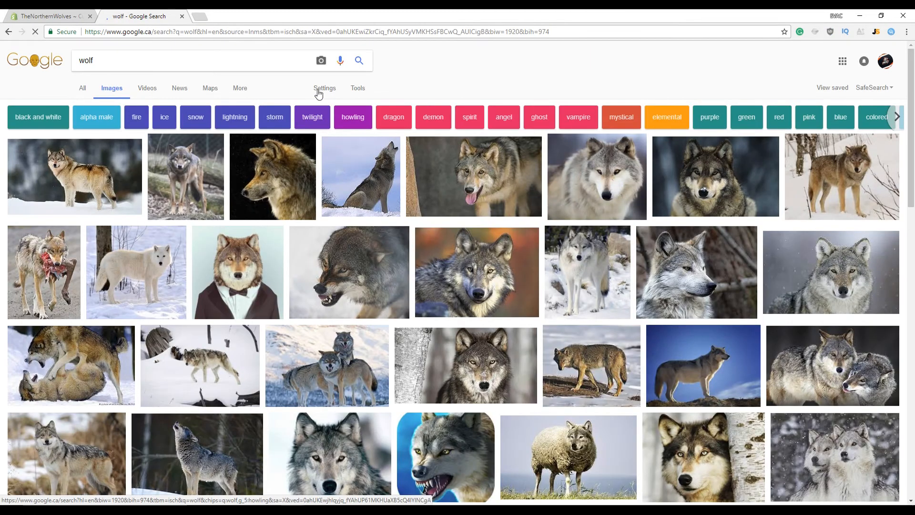
pyautogui.click(357, 87)
pyautogui.click(287, 105)
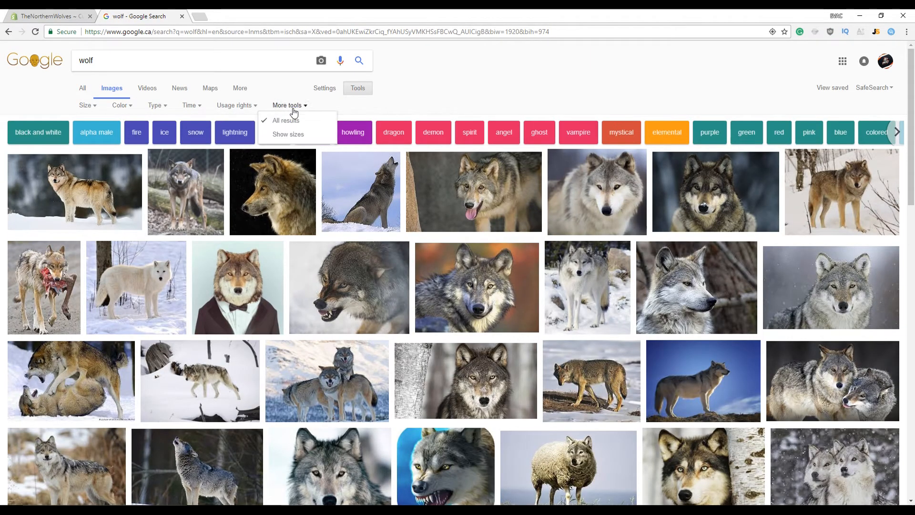
pyautogui.click(236, 106)
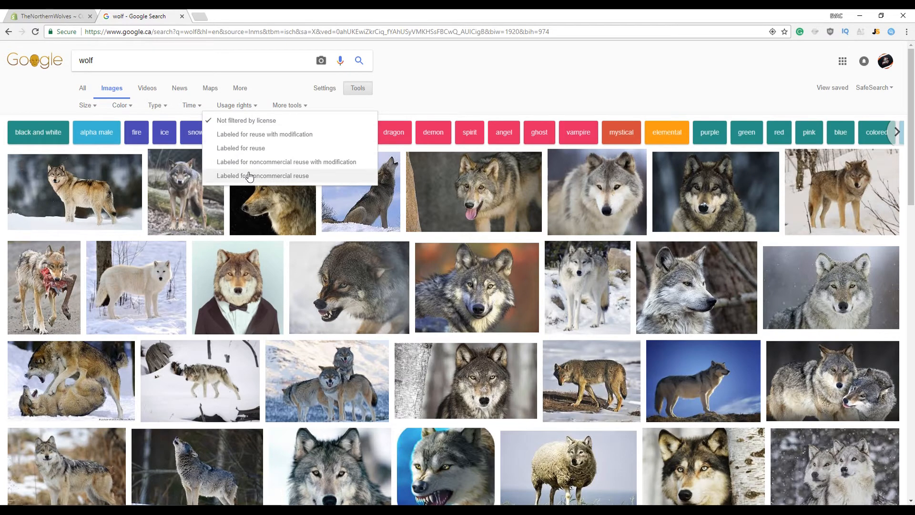
pyautogui.click(250, 147)
# Preview wolf photos, including the white wolf profile image, and save the chosen ones
pyautogui.scroll(-1, 520, 317)
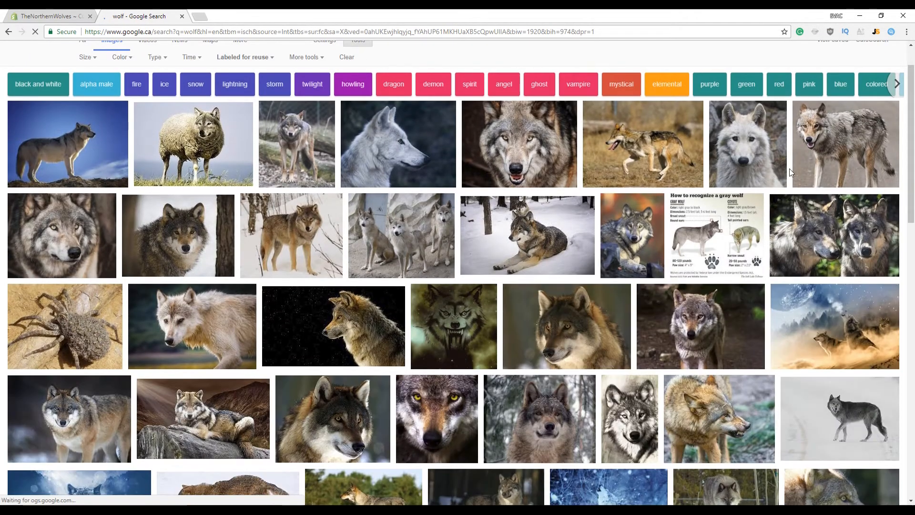
pyautogui.scroll(-5, 789, 167)
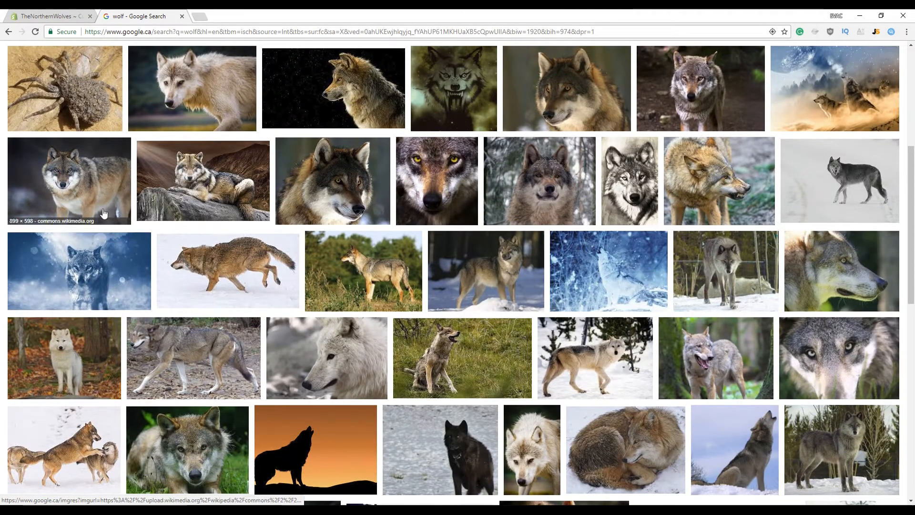
pyautogui.scroll(-4, 103, 209)
pyautogui.scroll(4, 76, 195)
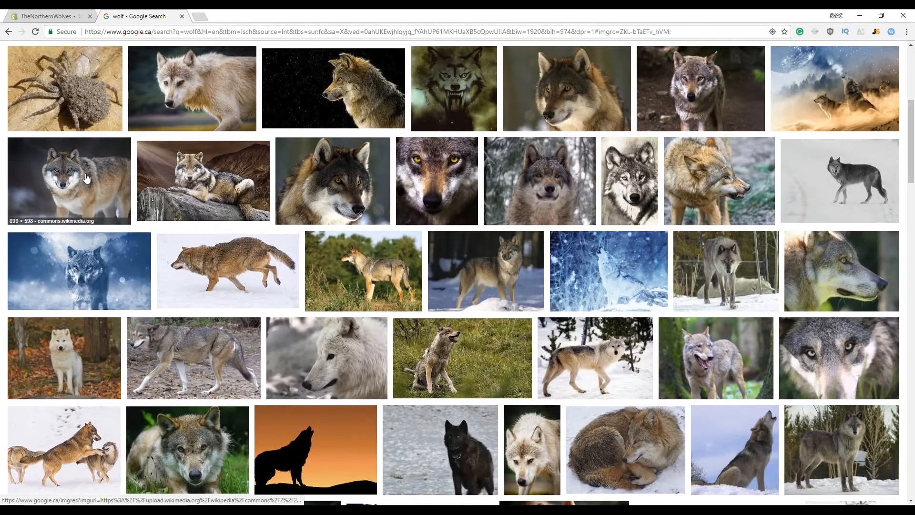
pyautogui.click(87, 178)
pyautogui.scroll(8, 350, 348)
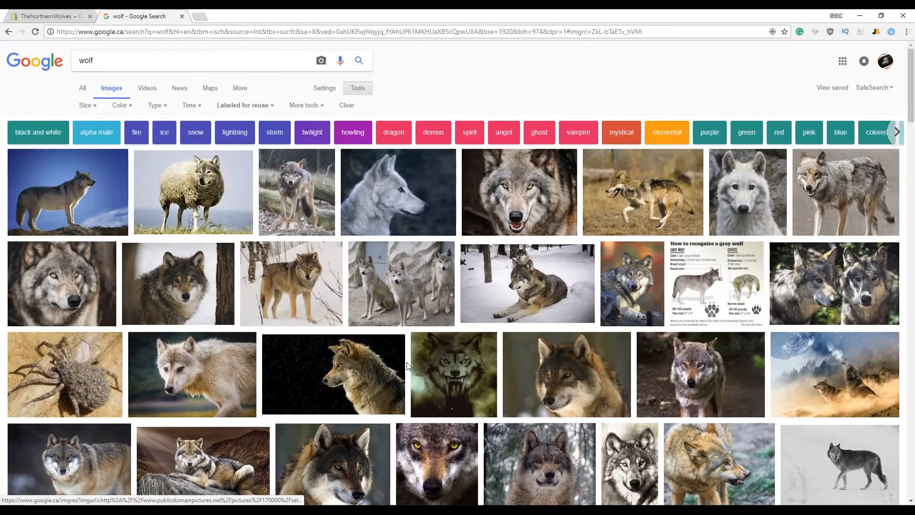
pyautogui.scroll(-9, 341, 340)
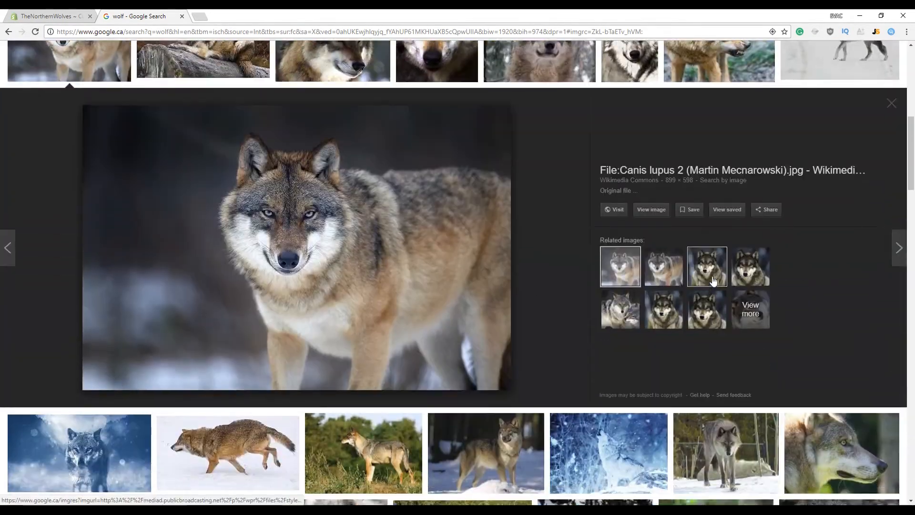
pyautogui.click(713, 281)
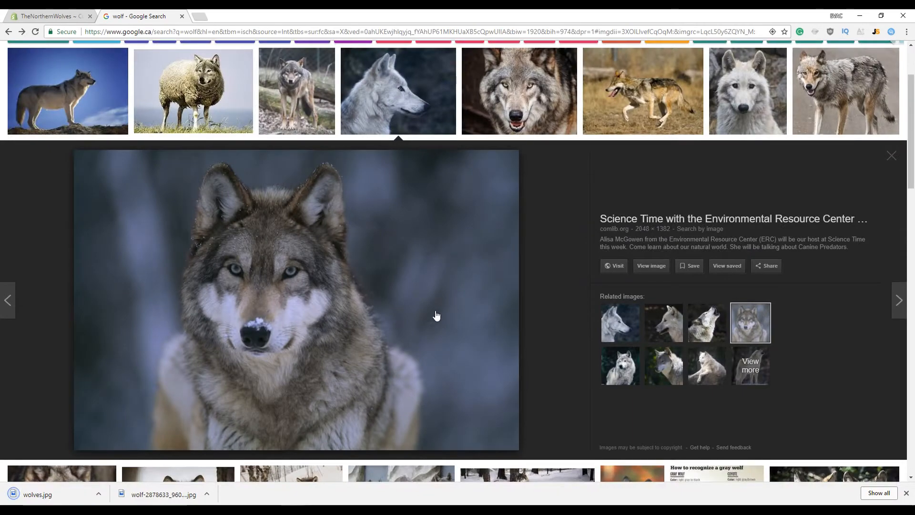
pyautogui.click(612, 331)
pyautogui.scroll(3, 453, 296)
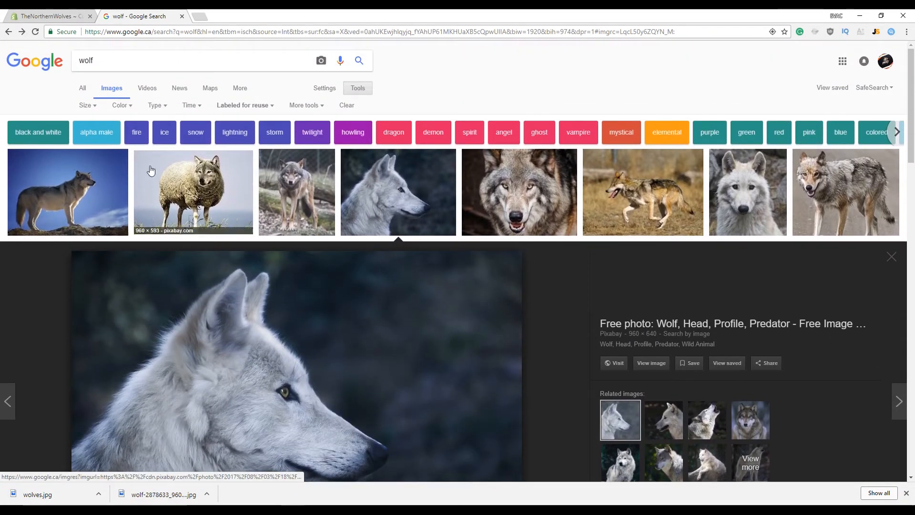
pyautogui.scroll(-4, 453, 264)
pyautogui.scroll(4, 566, 299)
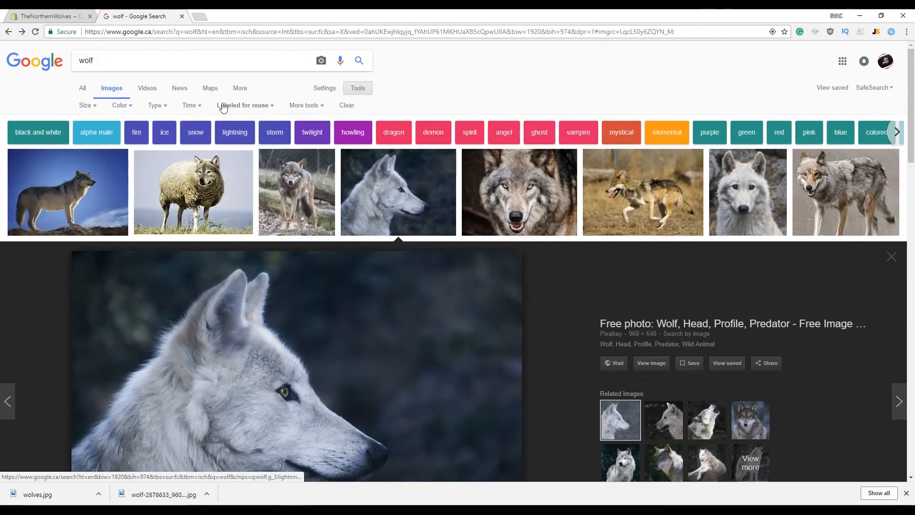
pyautogui.click(61, 16)
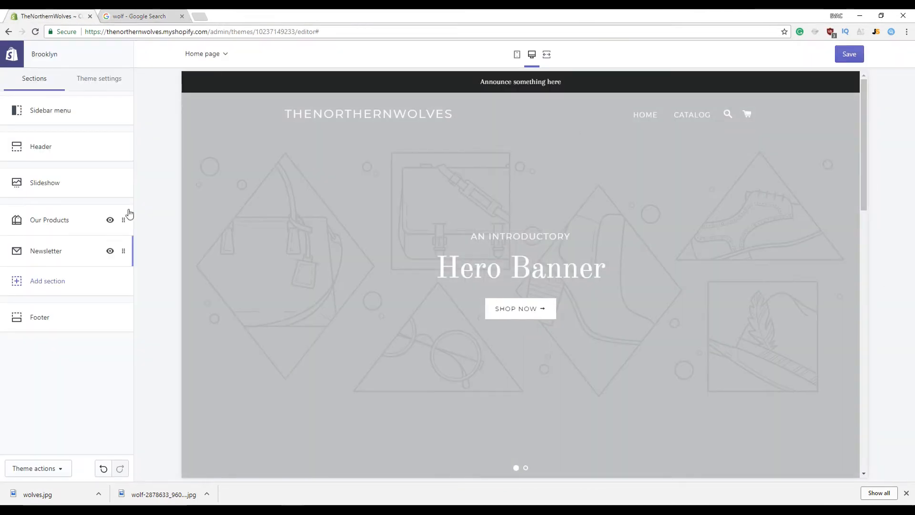
# Use the uploaded wolf photo as the first slideshow slide's image, with overlay opacity 0%
pyautogui.click(56, 190)
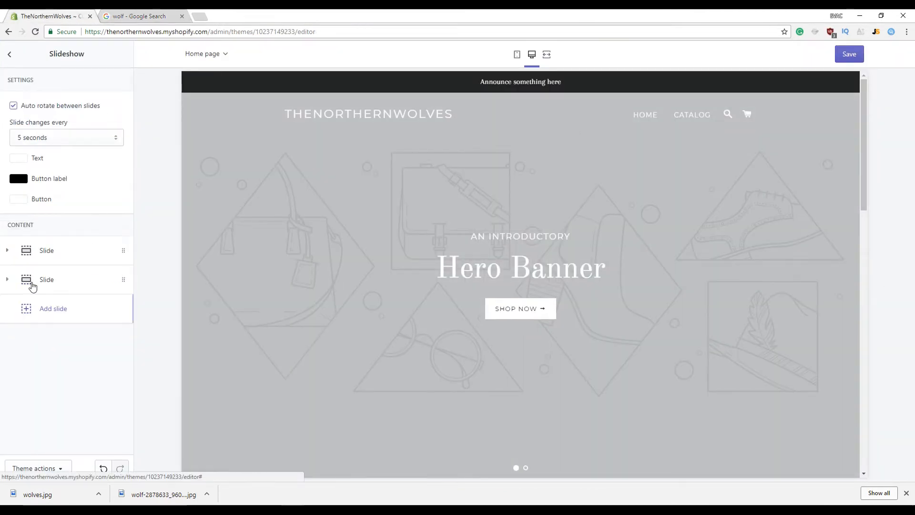
pyautogui.click(41, 252)
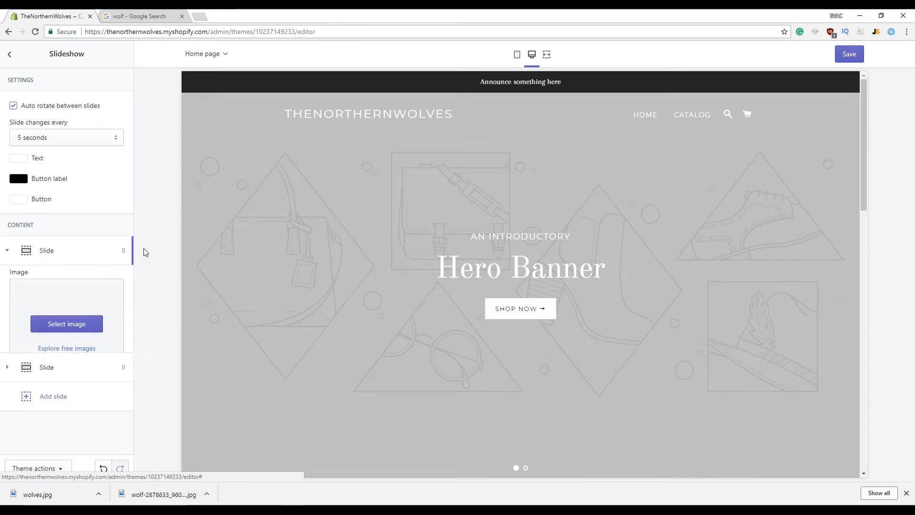
pyautogui.click(67, 324)
pyautogui.click(110, 149)
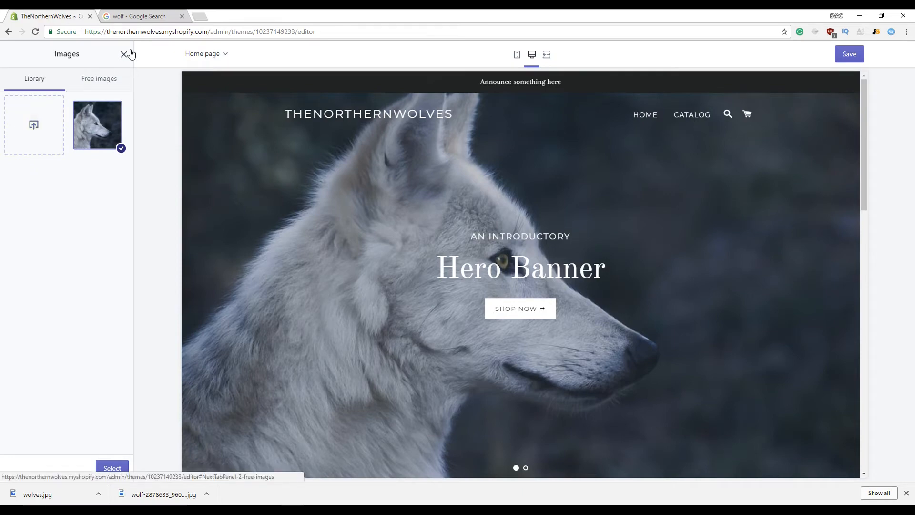
pyautogui.click(112, 468)
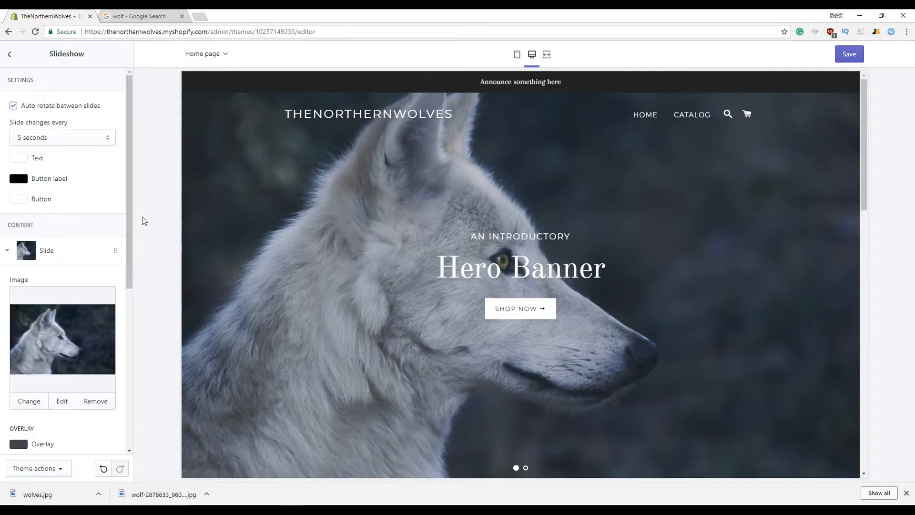
pyautogui.scroll(-4, 65, 310)
pyautogui.scroll(3, 81, 243)
pyautogui.scroll(1, 81, 243)
pyautogui.scroll(-2, 57, 405)
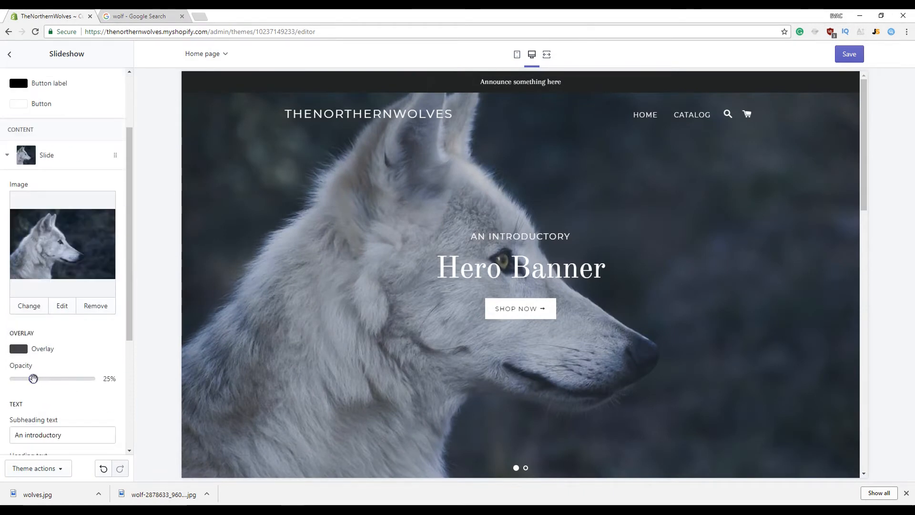
pyautogui.scroll(-4, 67, 390)
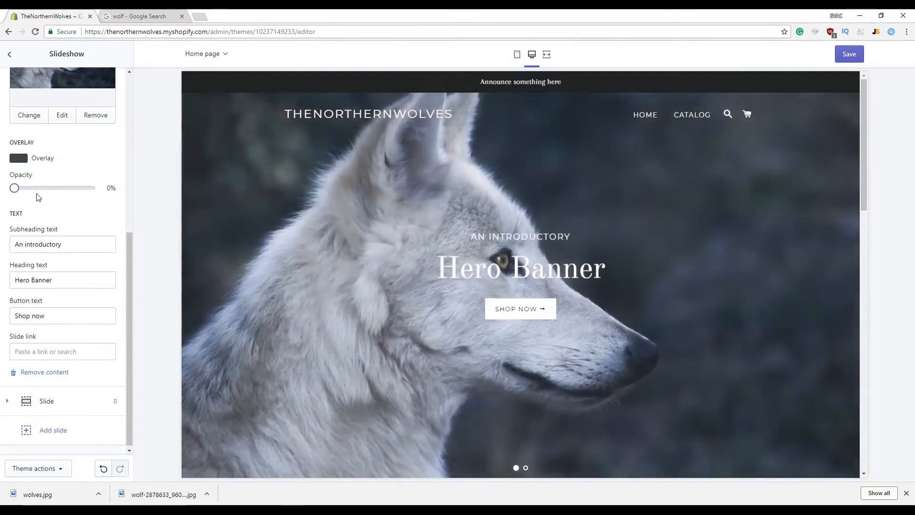
pyautogui.scroll(4, 58, 233)
pyautogui.scroll(-4, 67, 264)
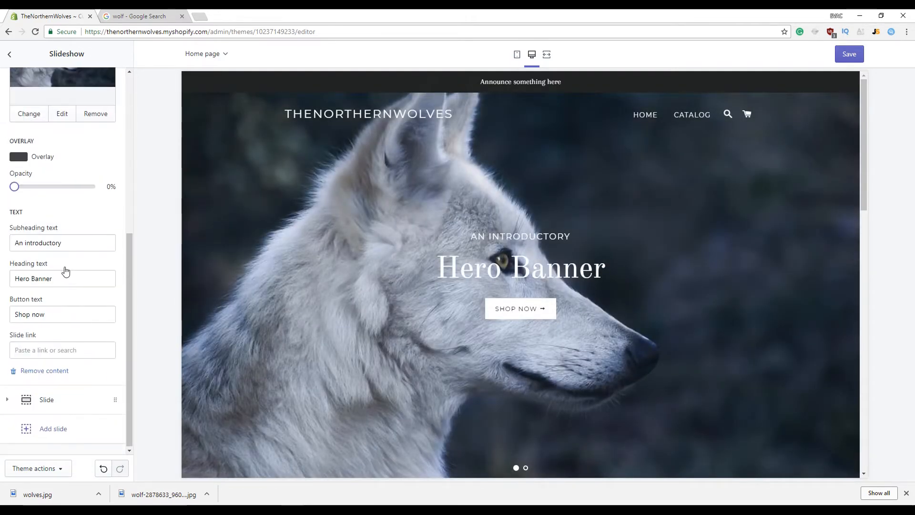
pyautogui.scroll(2, 69, 274)
# Clear the wolf slide's subheading and set its overlay opacity to 6%
pyautogui.click(67, 339)
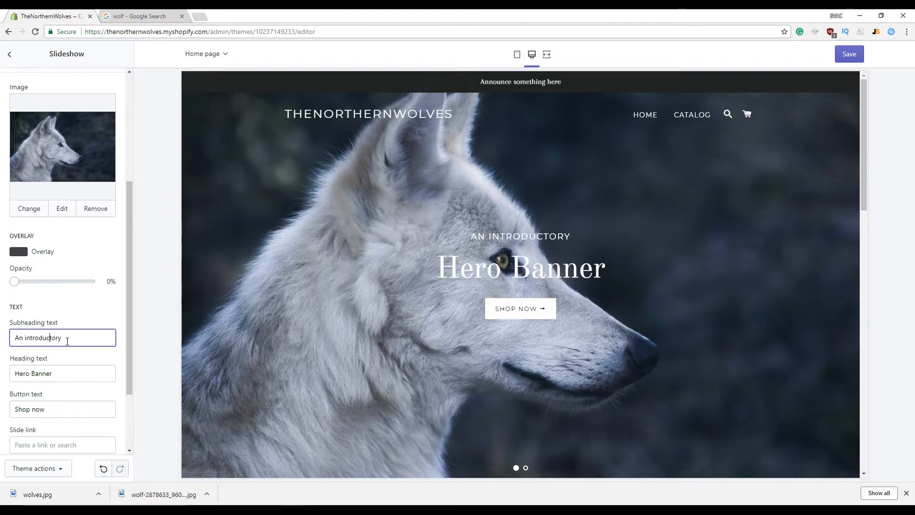
pyautogui.hotkey('ctrl', 'a')
pyautogui.moveTo(15, 281)
pyautogui.mouseDown()
pyautogui.moveTo(71, 281)
pyautogui.moveTo(19, 281)
pyautogui.mouseUp()
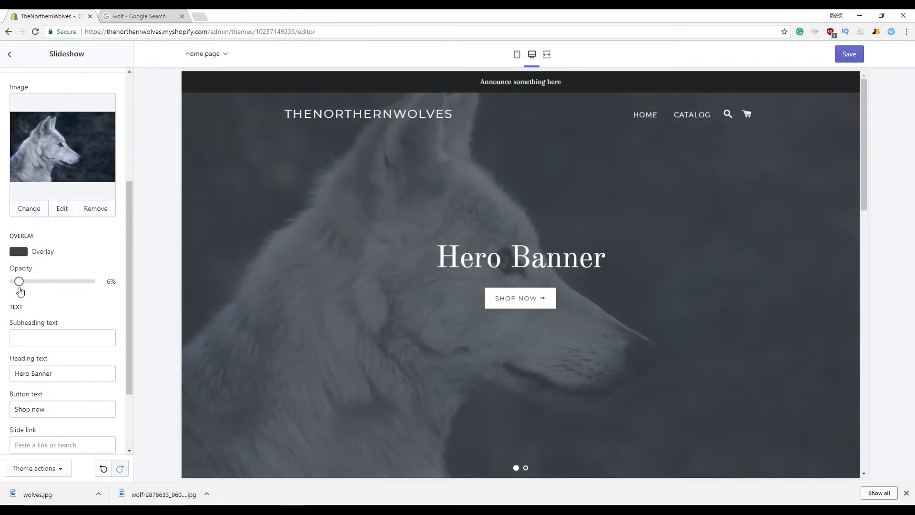
pyautogui.click(76, 330)
pyautogui.scroll(-1, 72, 334)
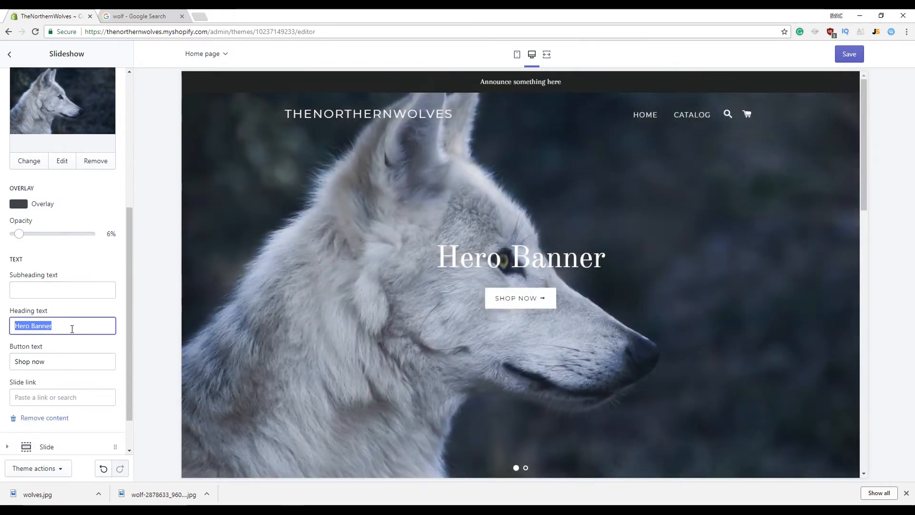
# Replace the slide heading with 'The Northern Wolves'
pyautogui.click(70, 262)
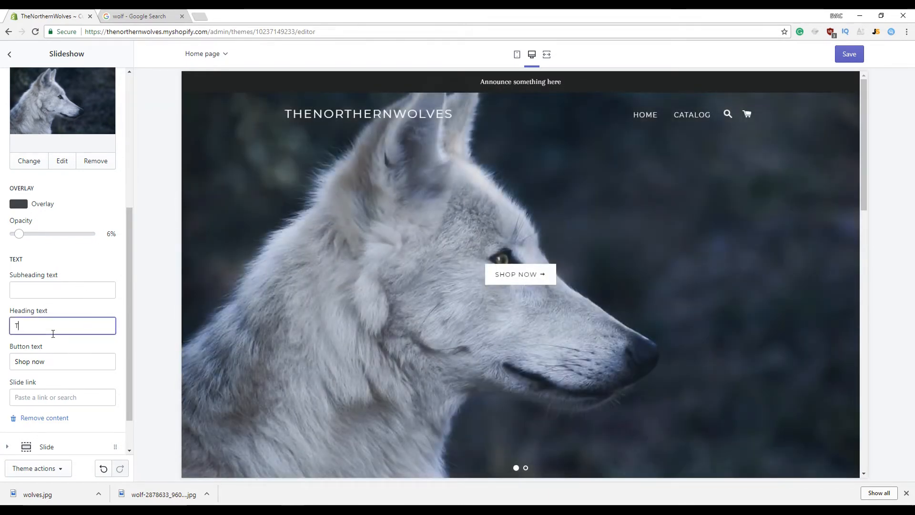
pyautogui.click(52, 334)
pyautogui.write('The North')
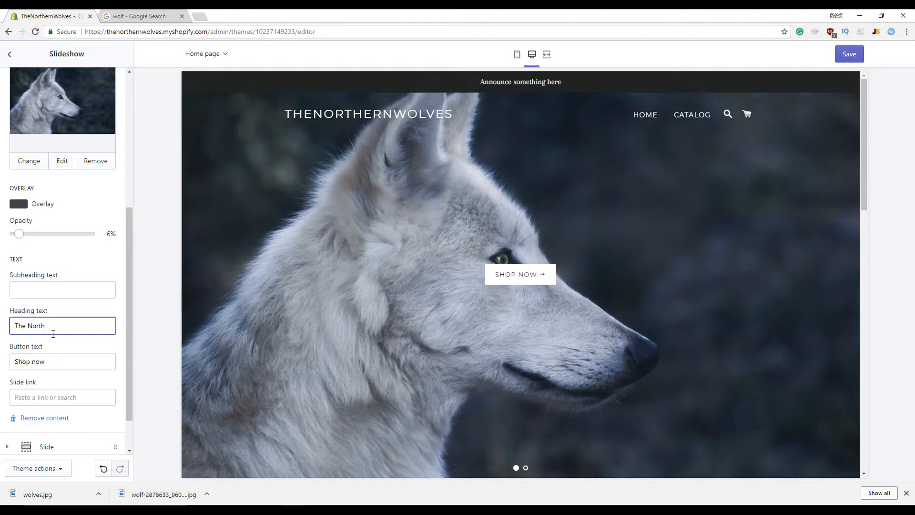
pyautogui.write('ern Wolves')
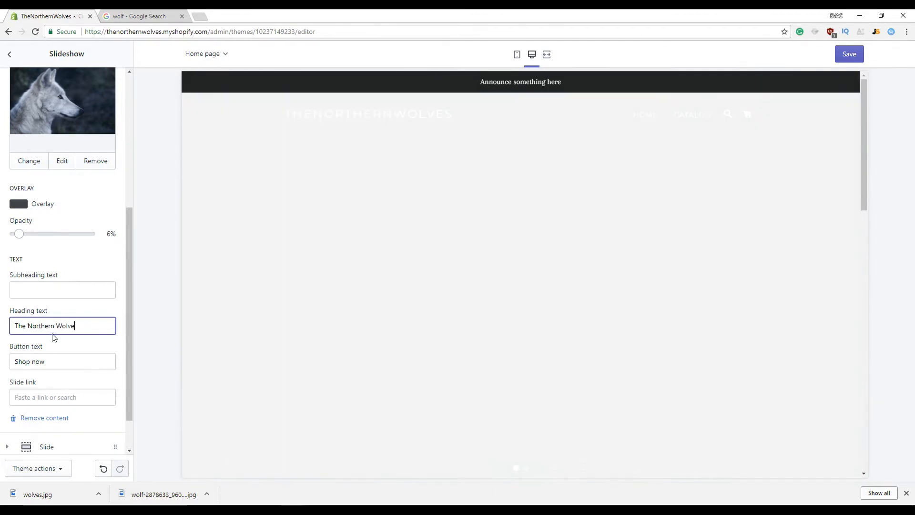
pyautogui.hotkey('ctrl', 'Tab')
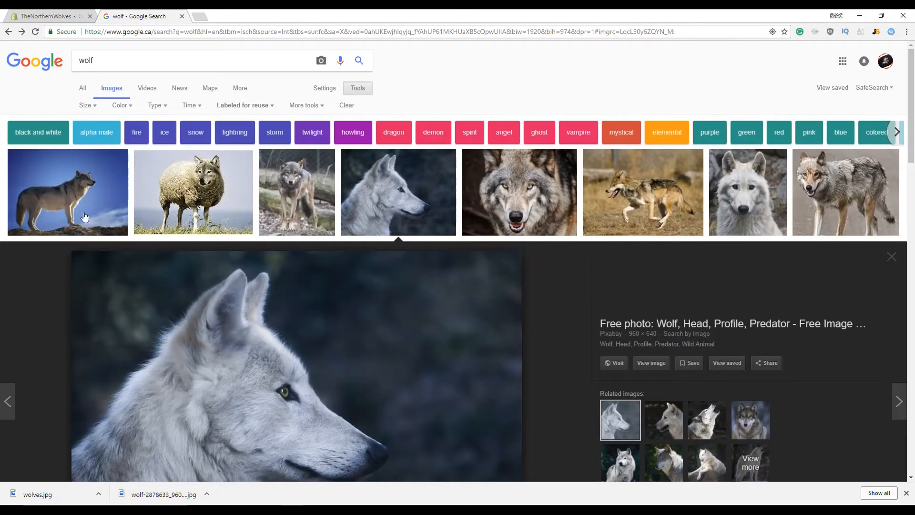
pyautogui.hotkey('ctrl', 'Tab')
# Set the slide link to Products > All Products
pyautogui.click(67, 360)
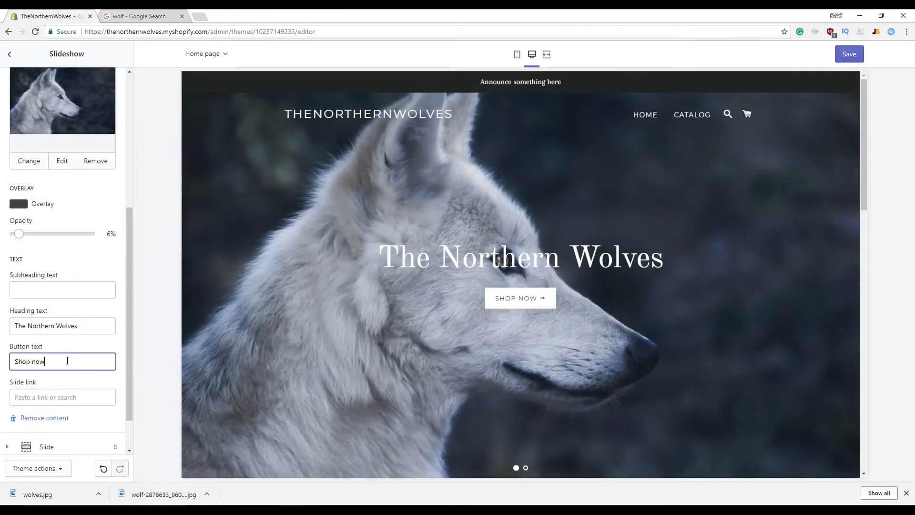
pyautogui.click(97, 272)
pyautogui.scroll(-1, 90, 293)
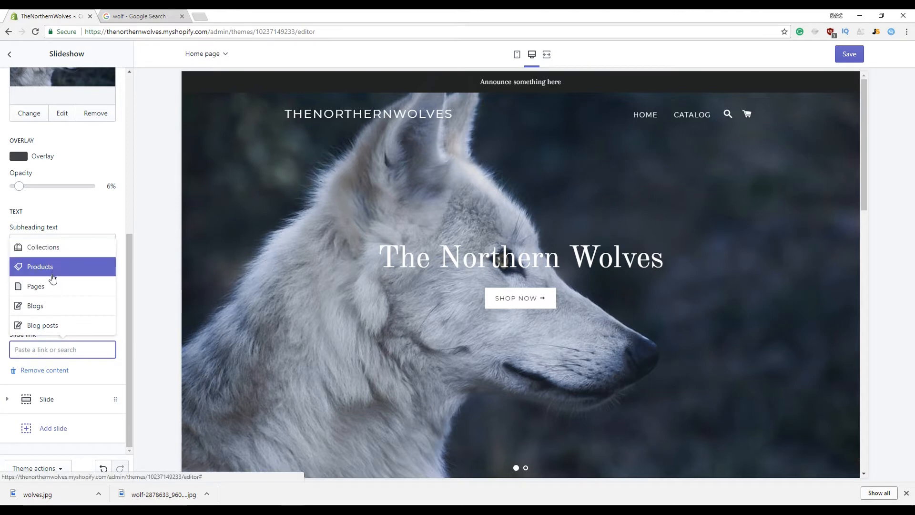
pyautogui.click(52, 265)
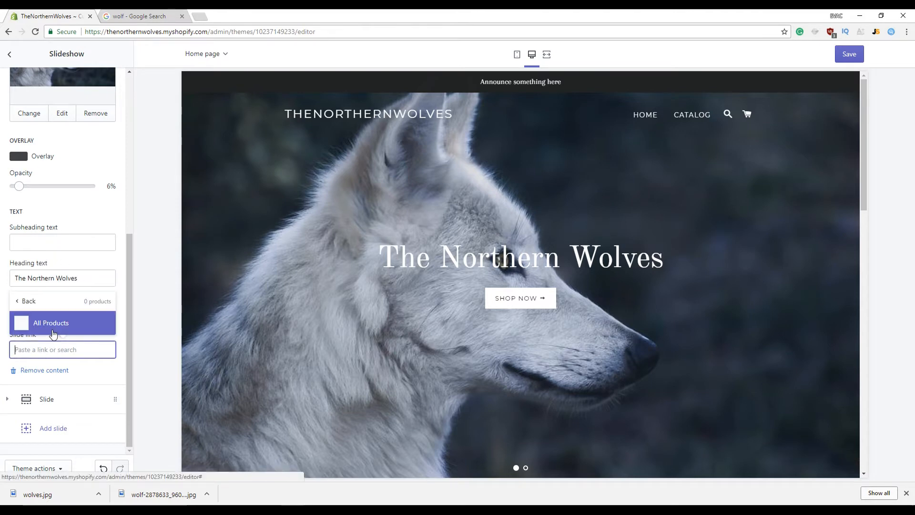
pyautogui.click(50, 325)
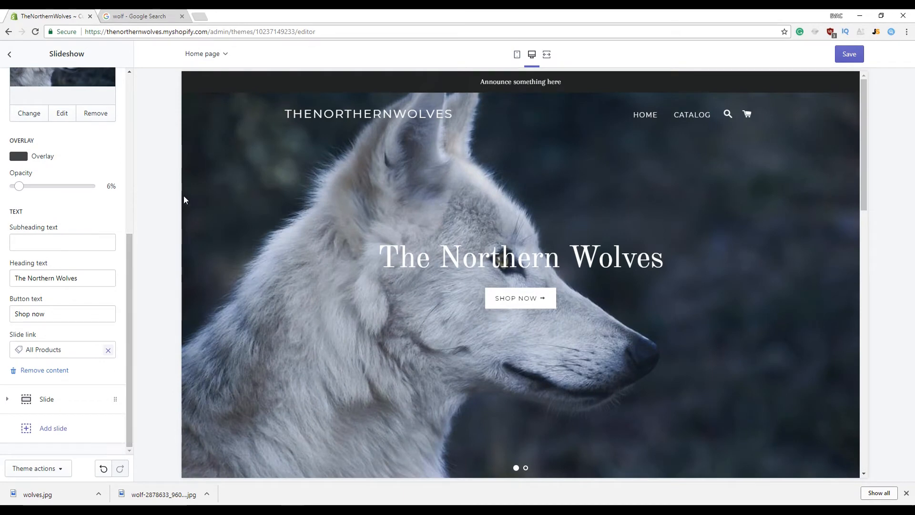
pyautogui.scroll(4, 130, 247)
# Save the slideshow changes and open the Header section settings
pyautogui.click(850, 54)
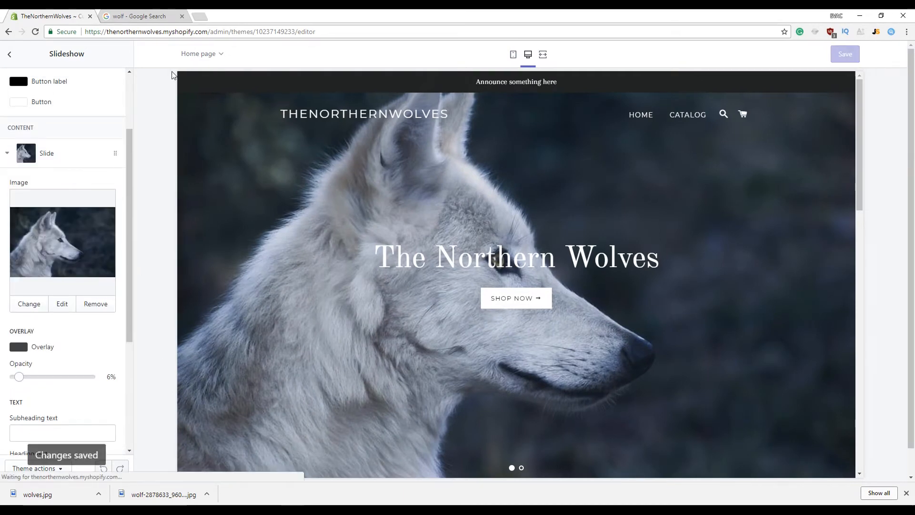
pyautogui.click(10, 55)
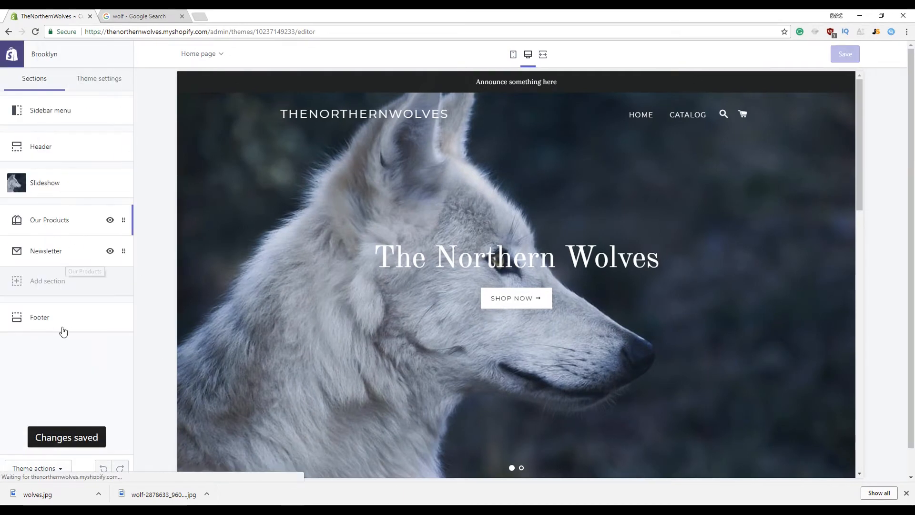
pyautogui.click(61, 326)
pyautogui.click(10, 54)
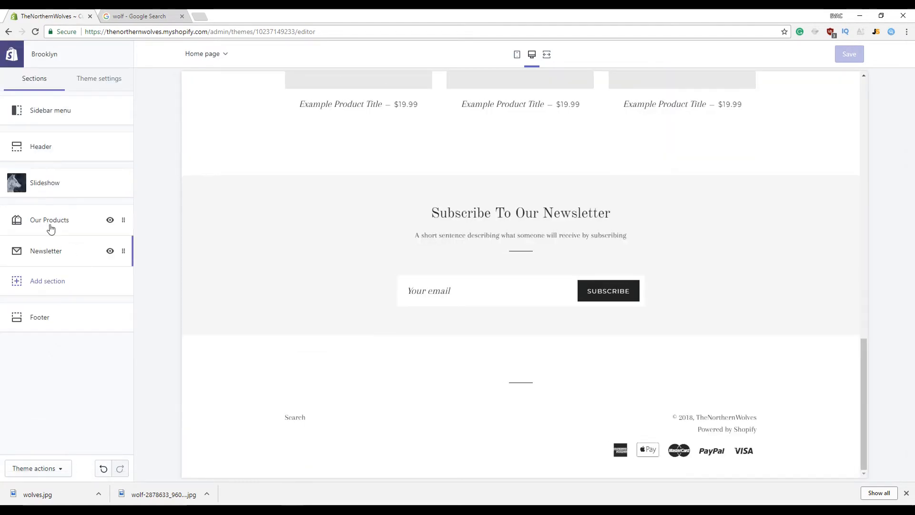
pyautogui.click(40, 147)
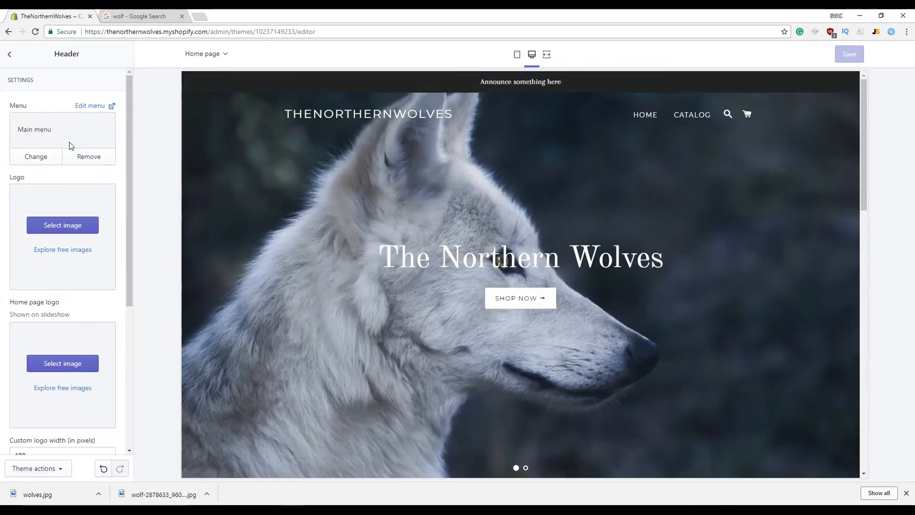
pyautogui.scroll(-5, 62, 259)
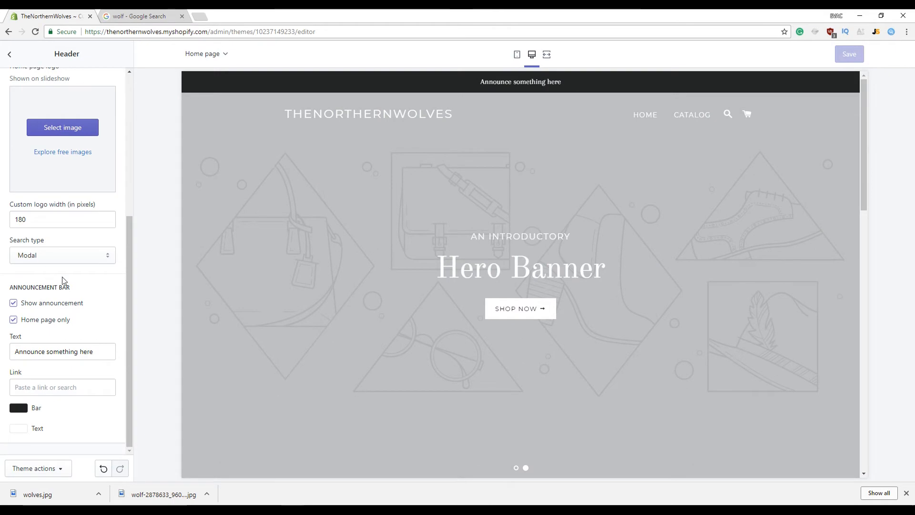
# Change the announcement bar text to 'Free Shipping To The USA (Today Only)' and save
pyautogui.tripleClick(48, 355)
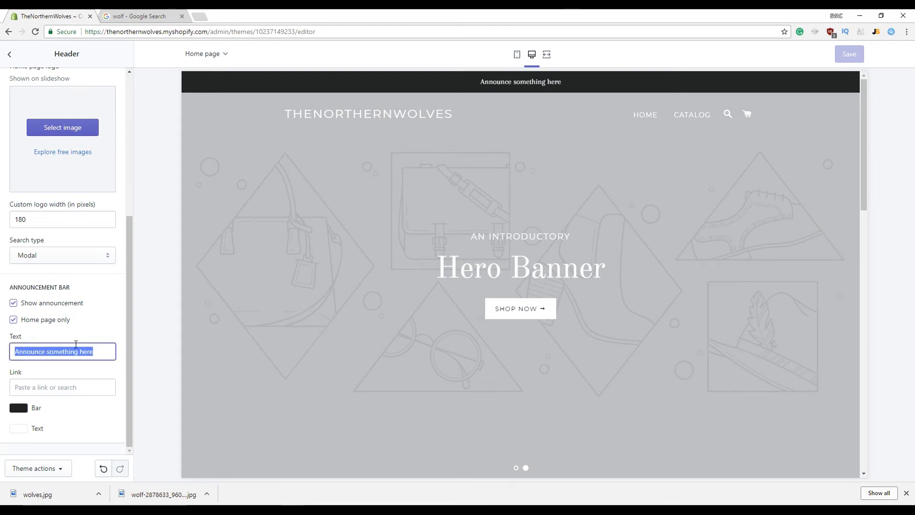
pyautogui.write('Free')
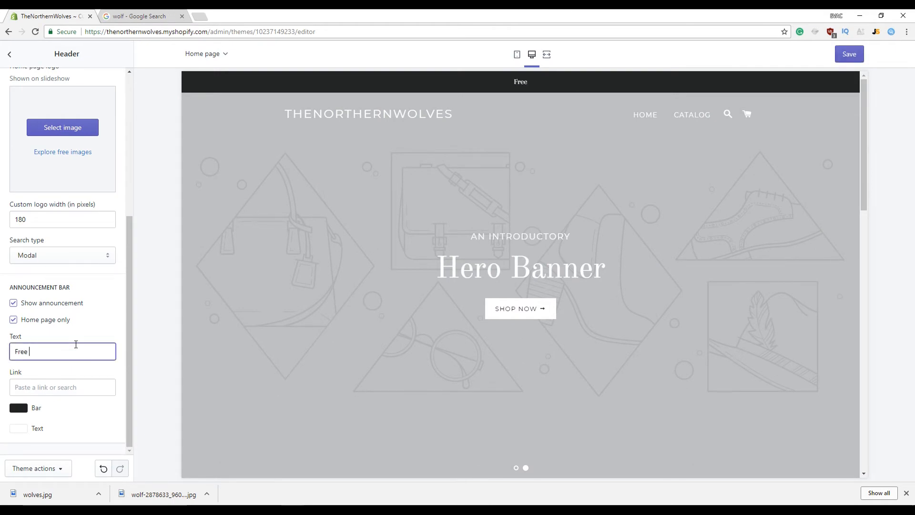
pyautogui.write(' Shipping To The USA')
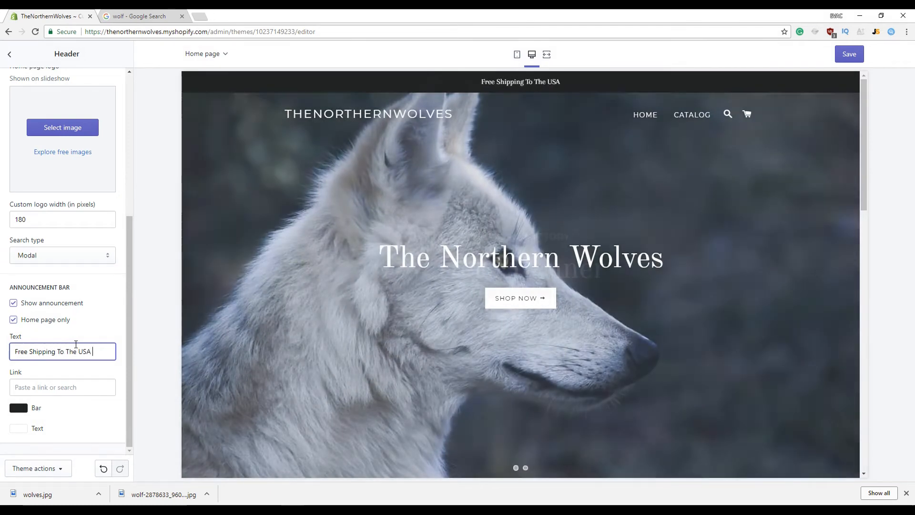
pyautogui.write('To')
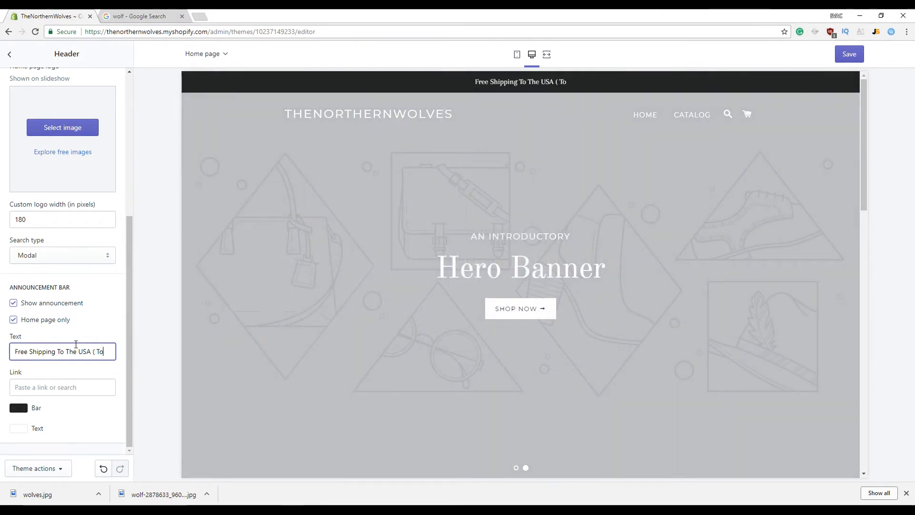
pyautogui.write('day On')
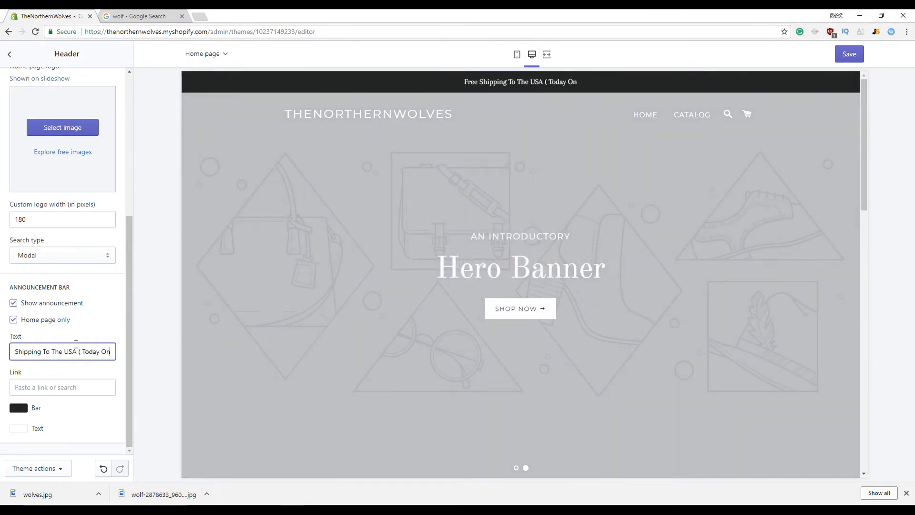
pyautogui.write('ly)')
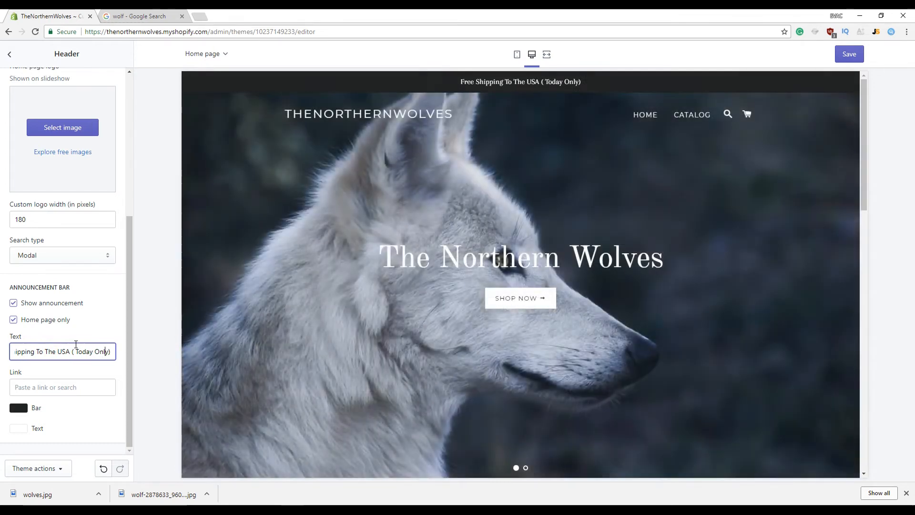
pyautogui.press('BackSpace')
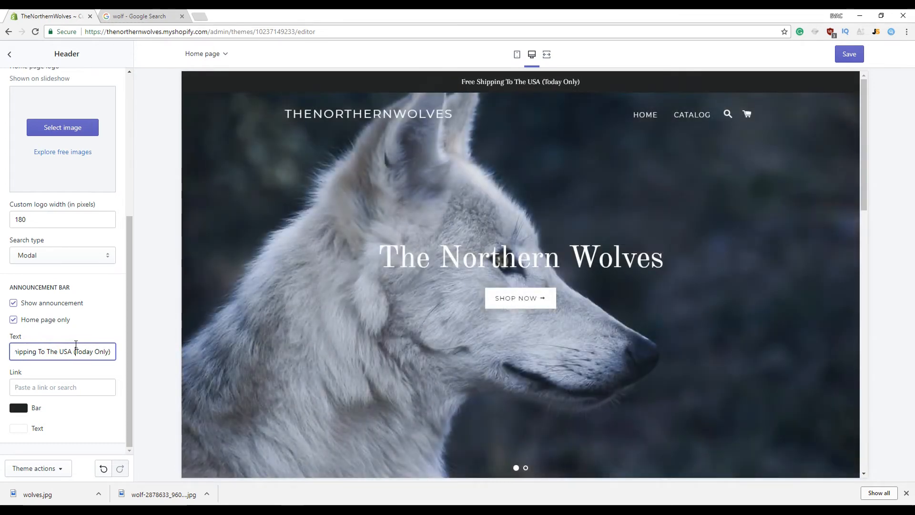
pyautogui.click(849, 54)
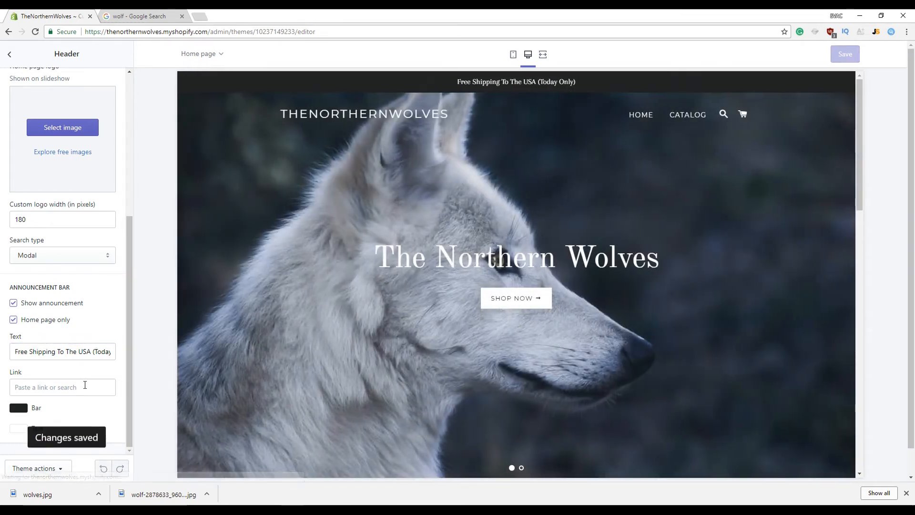
pyautogui.click(10, 54)
pyautogui.click(112, 89)
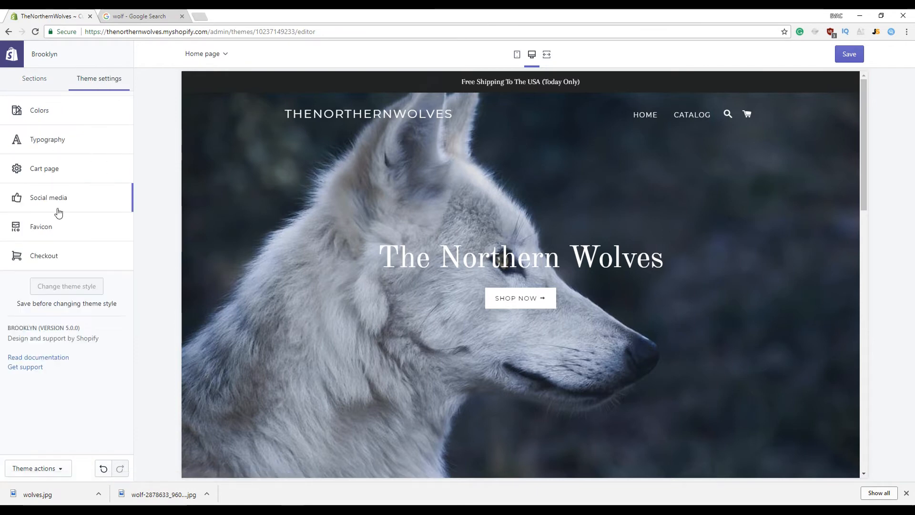
# In Theme settings Colors, make the headings colour black (#000000) and the drawer text white
pyautogui.click(48, 125)
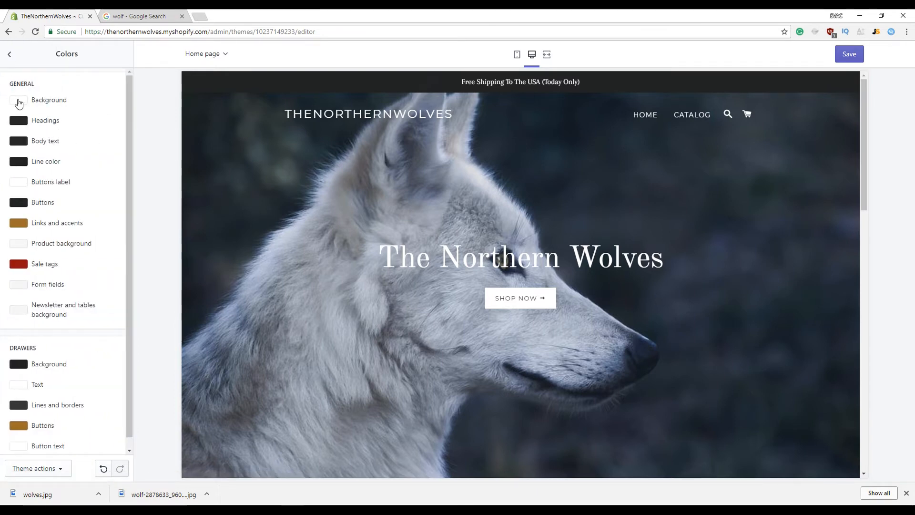
pyautogui.click(19, 121)
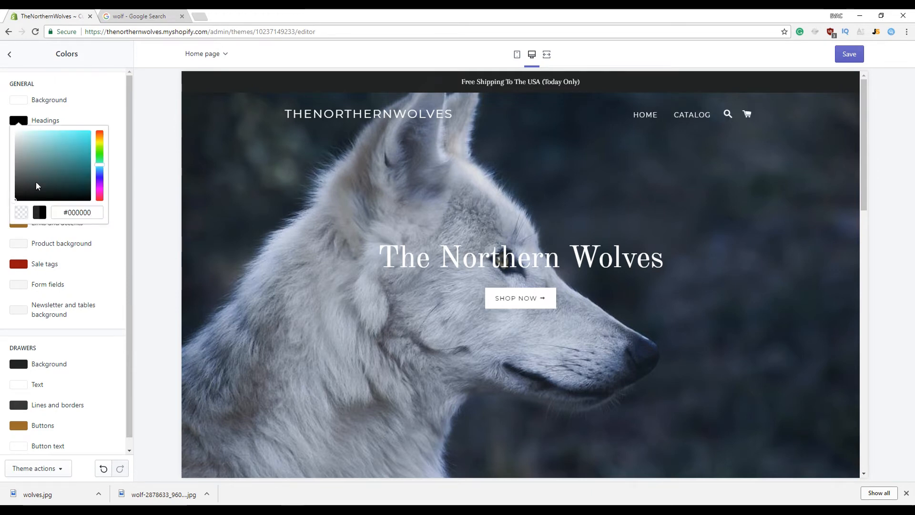
pyautogui.click(64, 115)
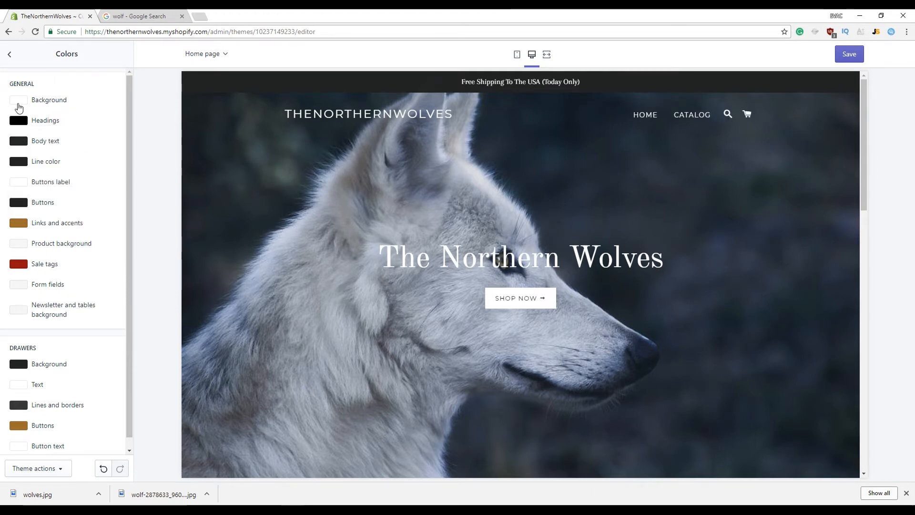
pyautogui.scroll(-1, 21, 224)
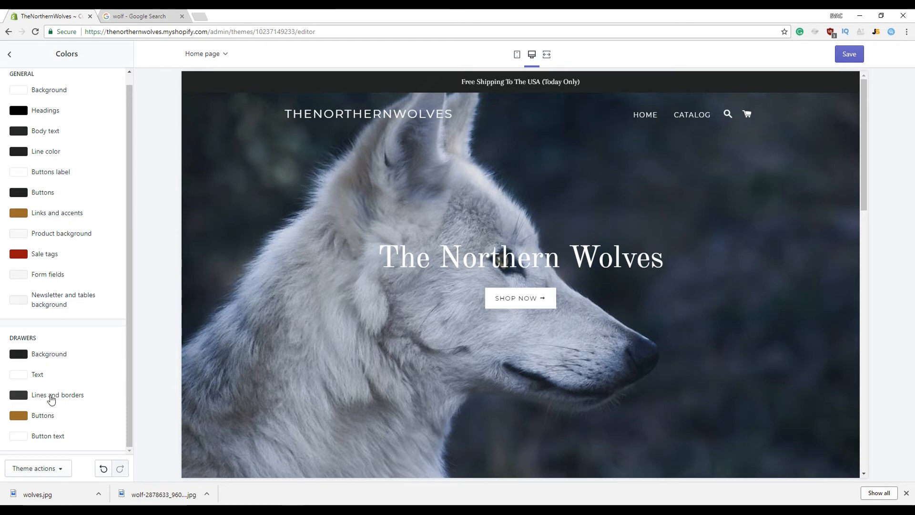
pyautogui.click(19, 375)
pyautogui.click(15, 457)
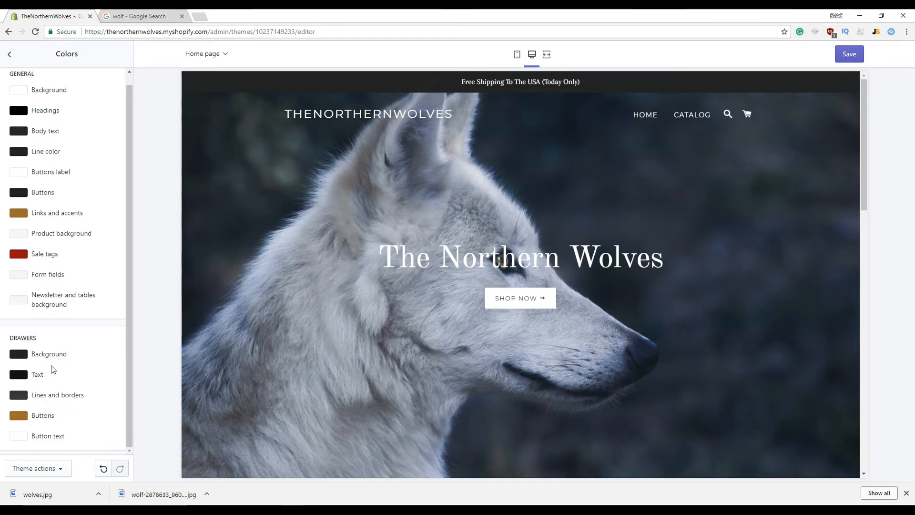
pyautogui.click(20, 375)
pyautogui.click(15, 384)
pyautogui.click(62, 371)
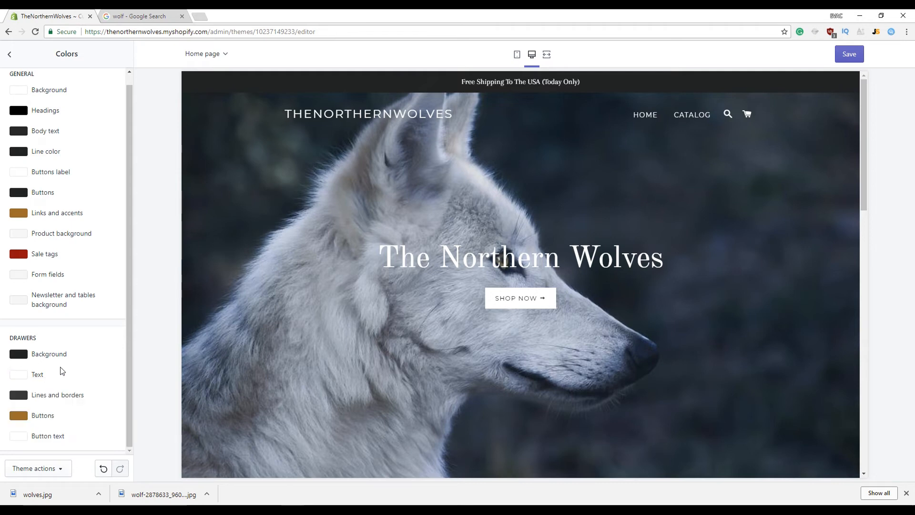
pyautogui.scroll(1, 28, 86)
# Change the Cart page's cart type from Drawer to Page, then return to Sections
pyautogui.click(9, 53)
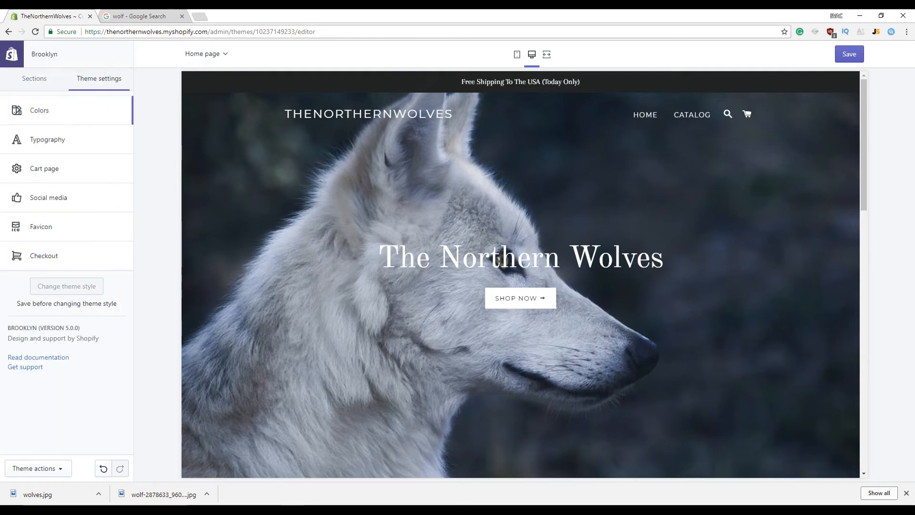
pyautogui.click(55, 170)
pyautogui.click(65, 108)
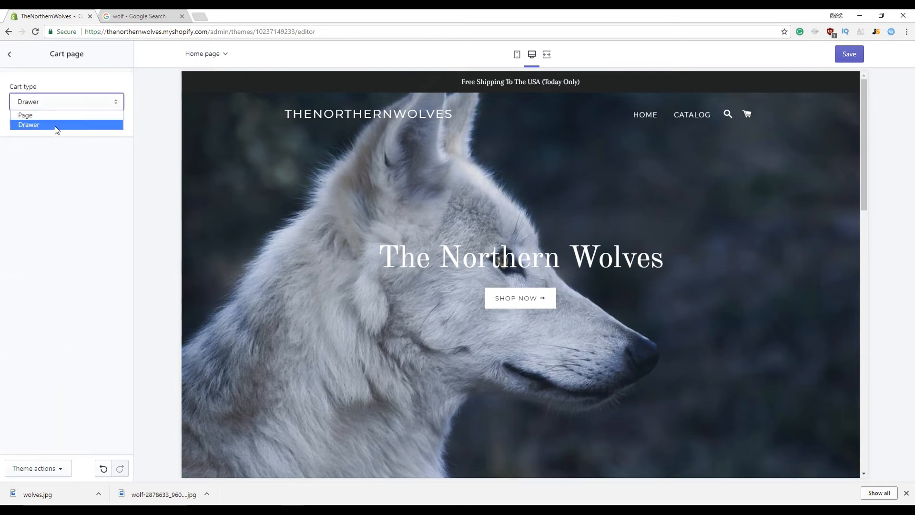
pyautogui.click(55, 125)
pyautogui.click(53, 105)
pyautogui.click(52, 113)
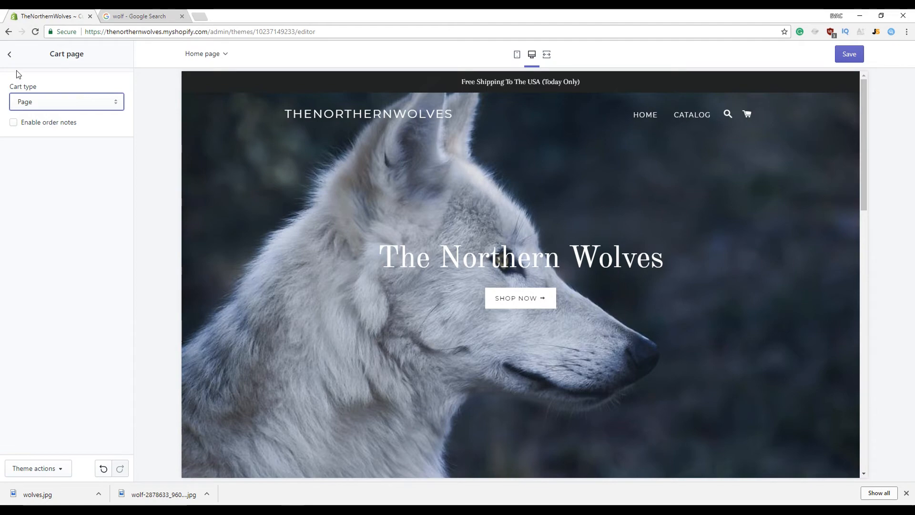
pyautogui.click(11, 56)
pyautogui.click(50, 86)
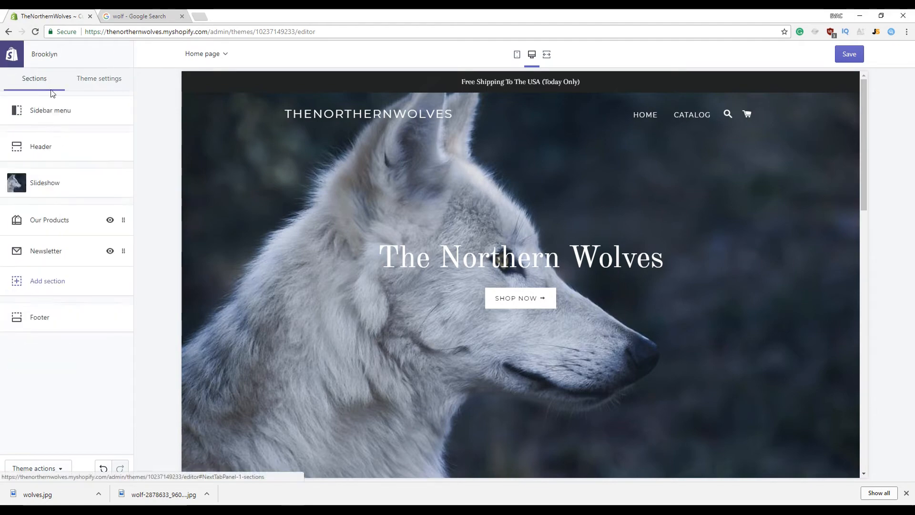
# Review the storefront preview and open Theme settings > Typography
pyautogui.scroll(-5, 525, 331)
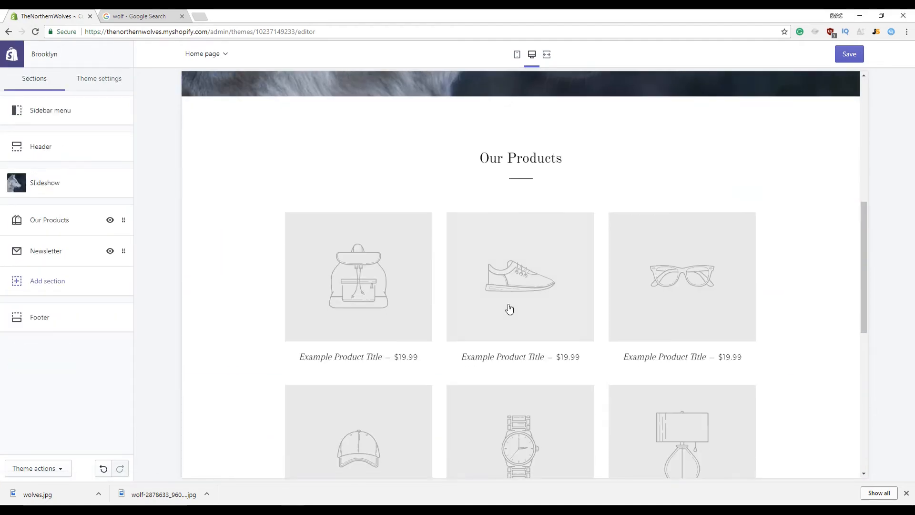
pyautogui.scroll(5, 615, 268)
pyautogui.scroll(-12, 529, 360)
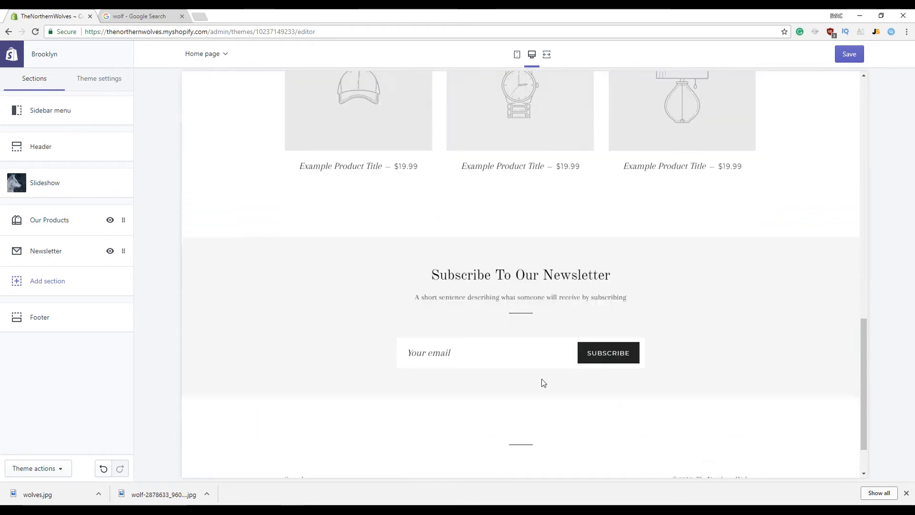
pyautogui.scroll(12, 555, 365)
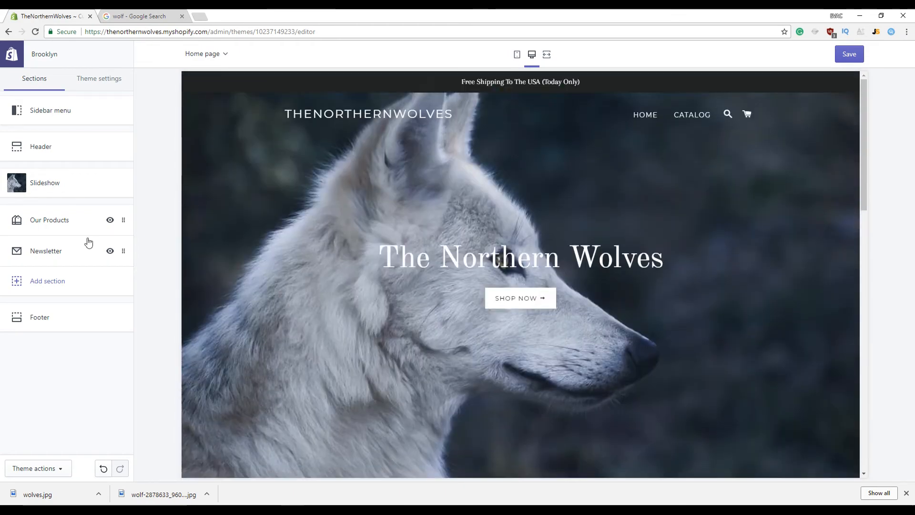
pyautogui.click(122, 87)
pyautogui.click(74, 113)
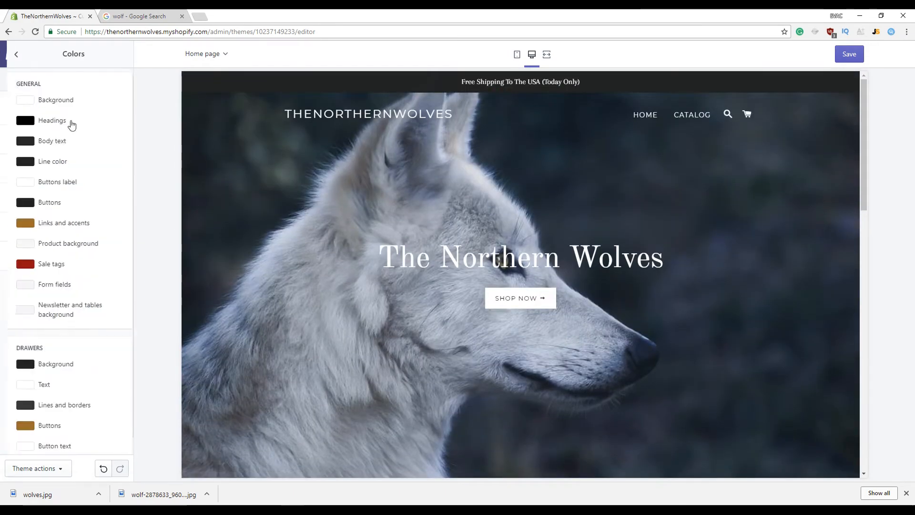
pyautogui.click(14, 56)
pyautogui.click(56, 147)
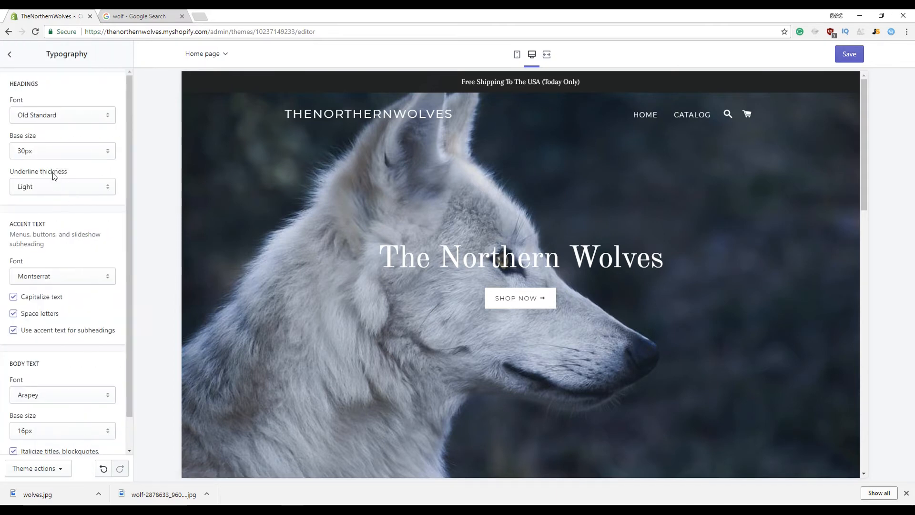
# Set the headings font to Lora Bold, then try Ubuntu Bold
pyautogui.click(70, 116)
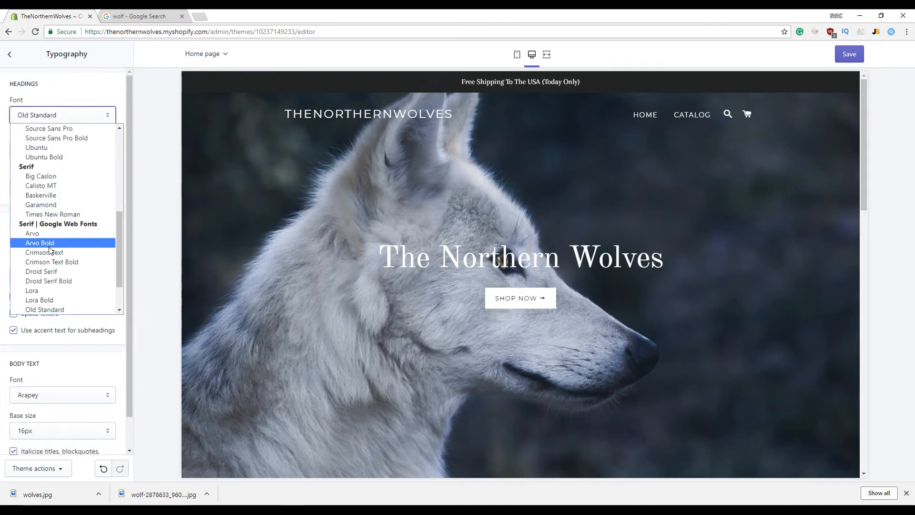
pyautogui.scroll(-1, 43, 276)
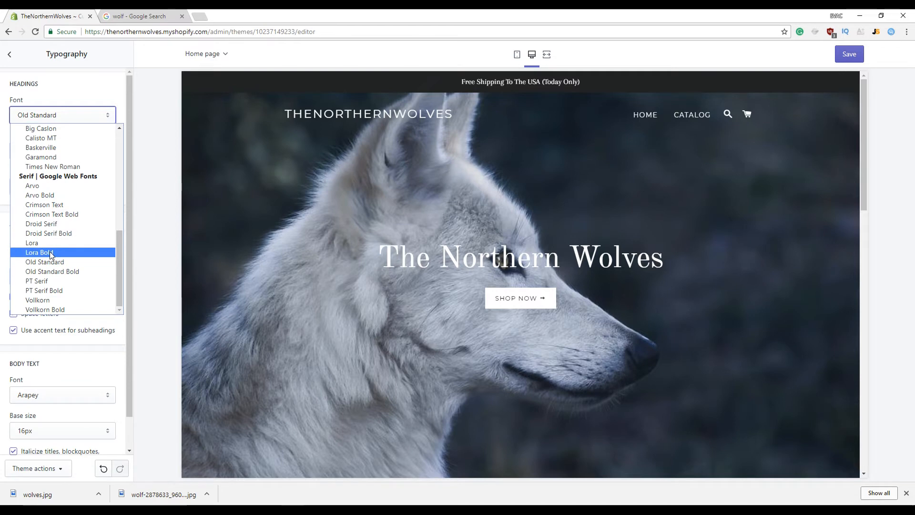
pyautogui.click(99, 79)
pyautogui.click(77, 116)
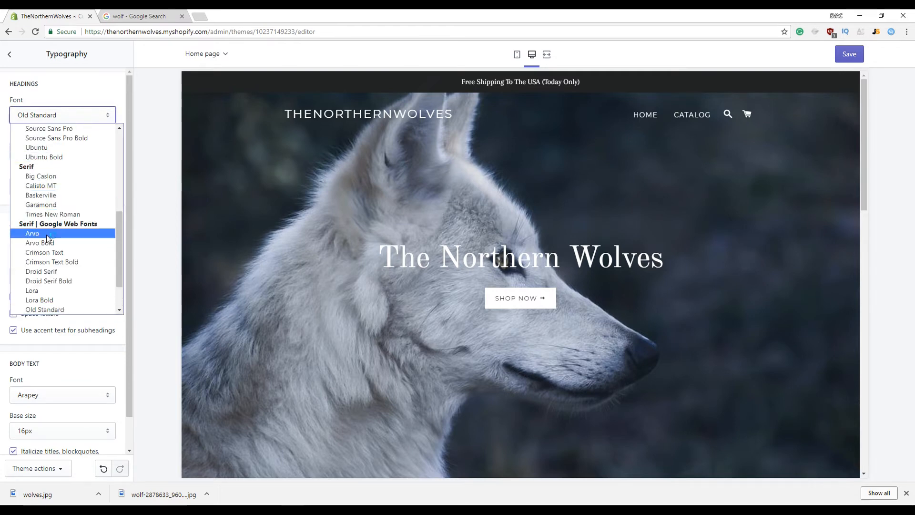
pyautogui.scroll(-1, 48, 246)
pyautogui.click(41, 266)
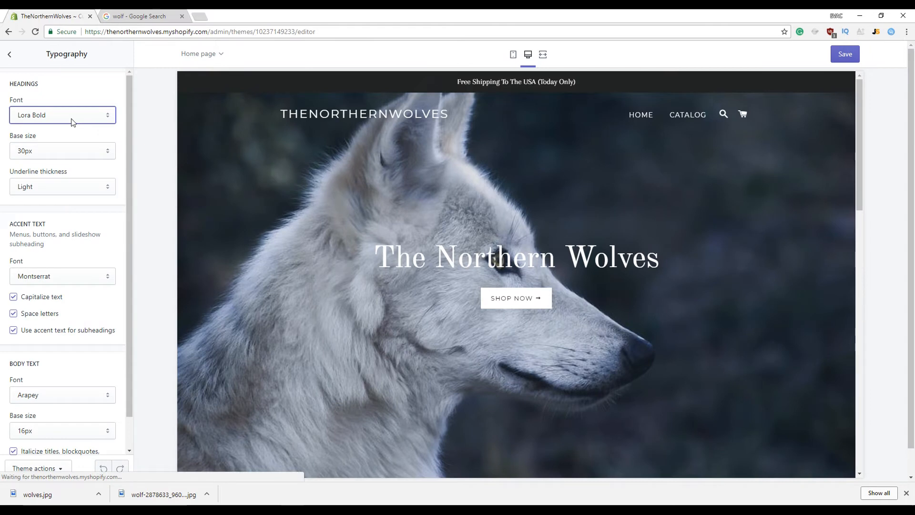
pyautogui.click(71, 120)
pyautogui.click(71, 169)
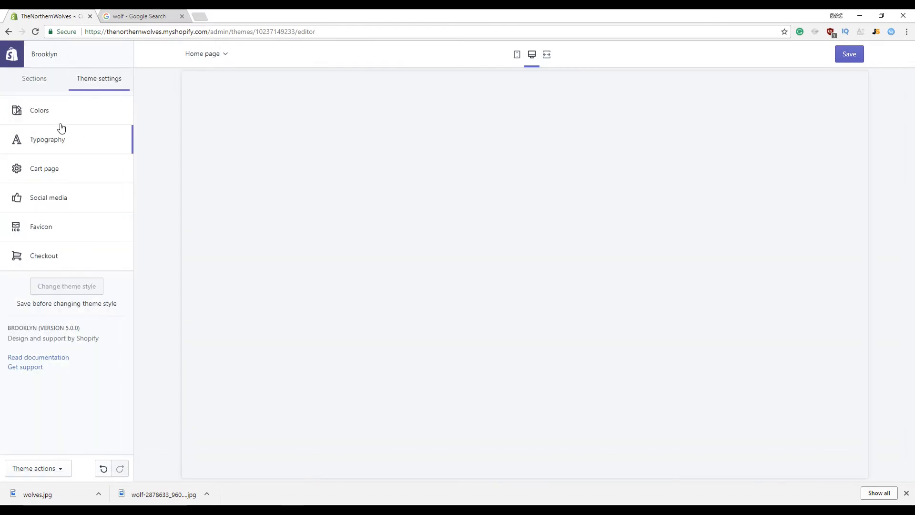
# Try Arvo and then Open Sans as the headings font
pyautogui.click(51, 150)
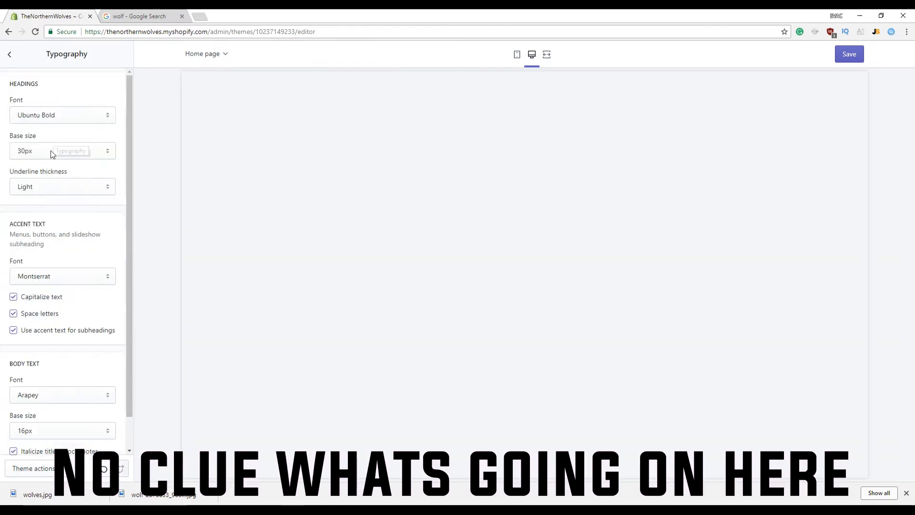
pyautogui.click(62, 115)
pyautogui.click(61, 187)
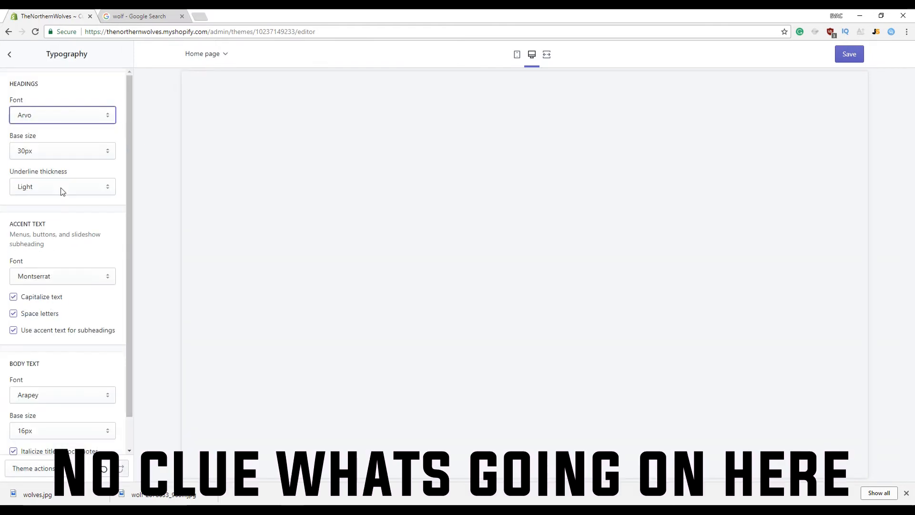
pyautogui.click(84, 118)
pyautogui.scroll(3, 64, 150)
pyautogui.click(59, 263)
pyautogui.click(59, 117)
pyautogui.scroll(-2, 57, 215)
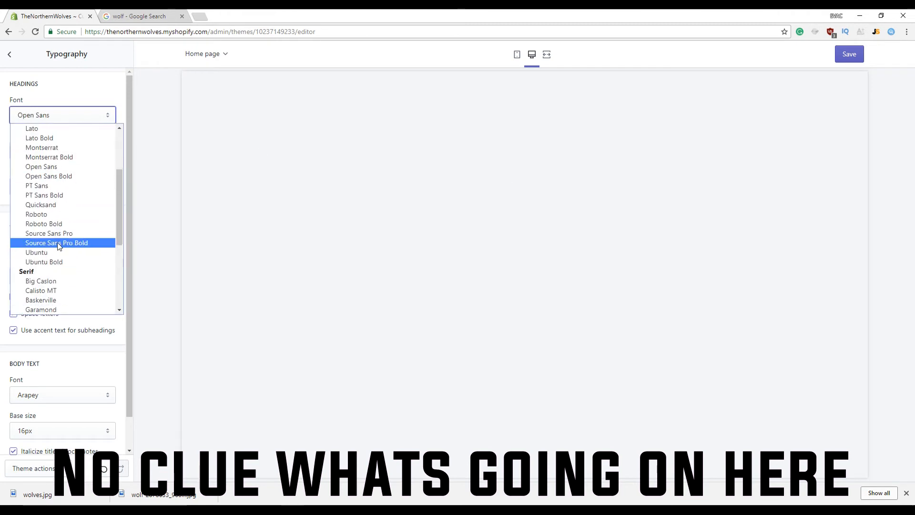
pyautogui.scroll(2, 51, 200)
pyautogui.scroll(-5, 50, 206)
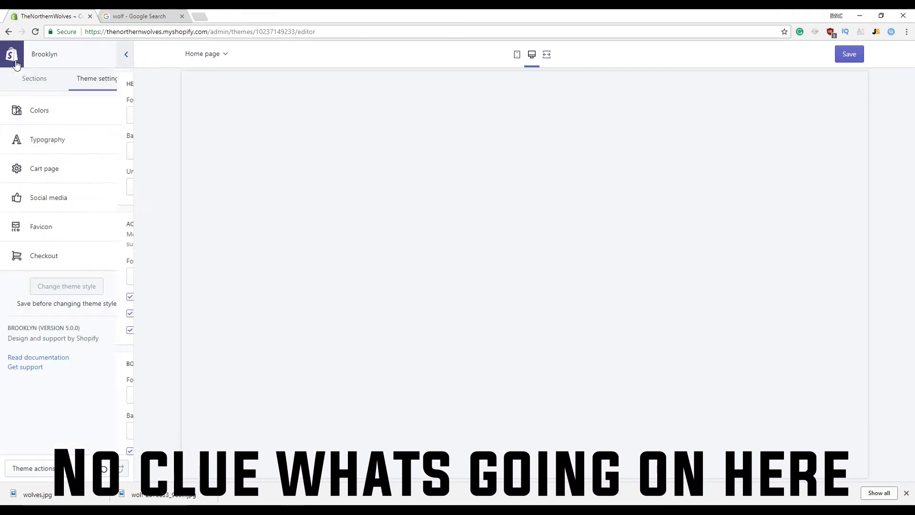
# Set the headings font back to Old Standard
pyautogui.click(51, 142)
pyautogui.click(60, 119)
pyautogui.scroll(5, 74, 212)
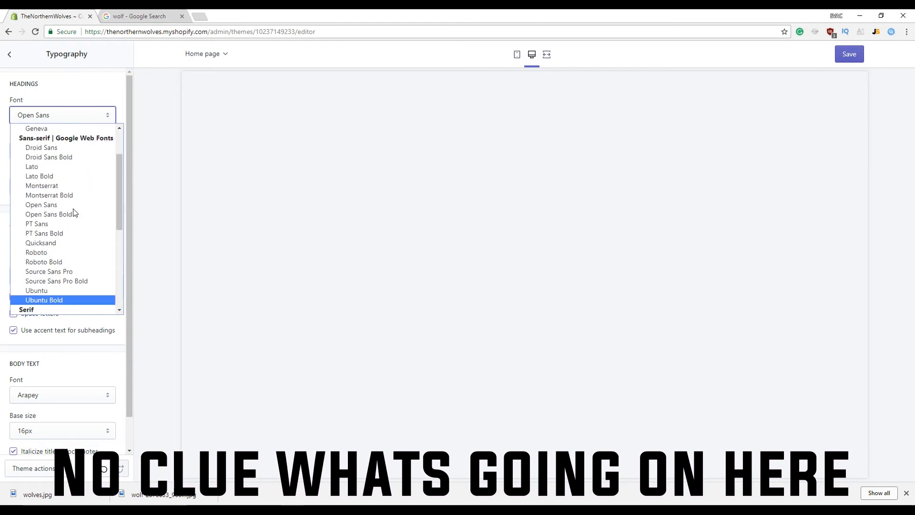
pyautogui.scroll(-5, 75, 183)
pyautogui.scroll(2, 65, 203)
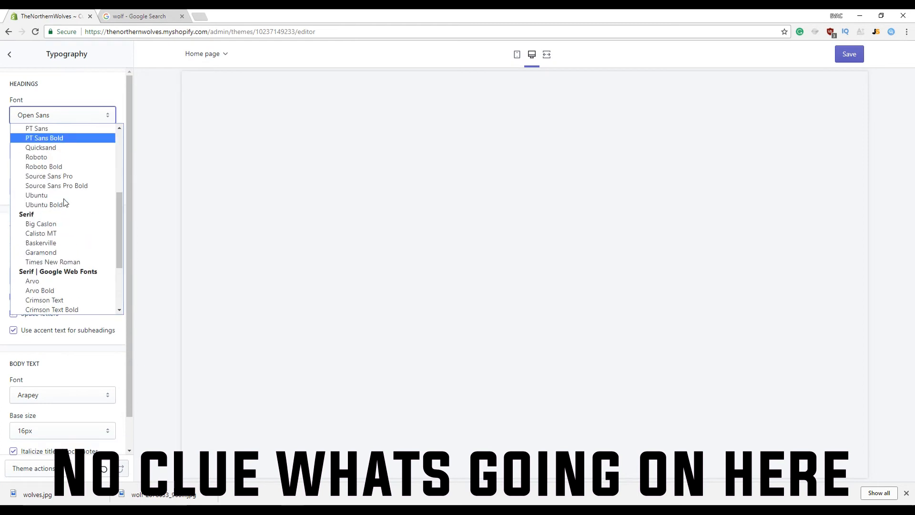
pyautogui.scroll(2, 66, 203)
pyautogui.scroll(-4, 65, 205)
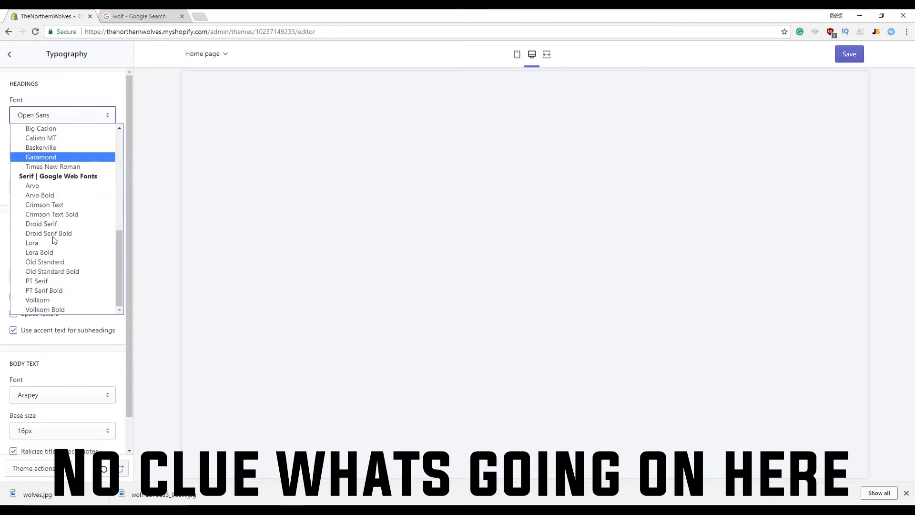
pyautogui.click(67, 262)
# Save the theme, return to the Sections list, and reload the editor
pyautogui.click(843, 55)
pyautogui.click(10, 55)
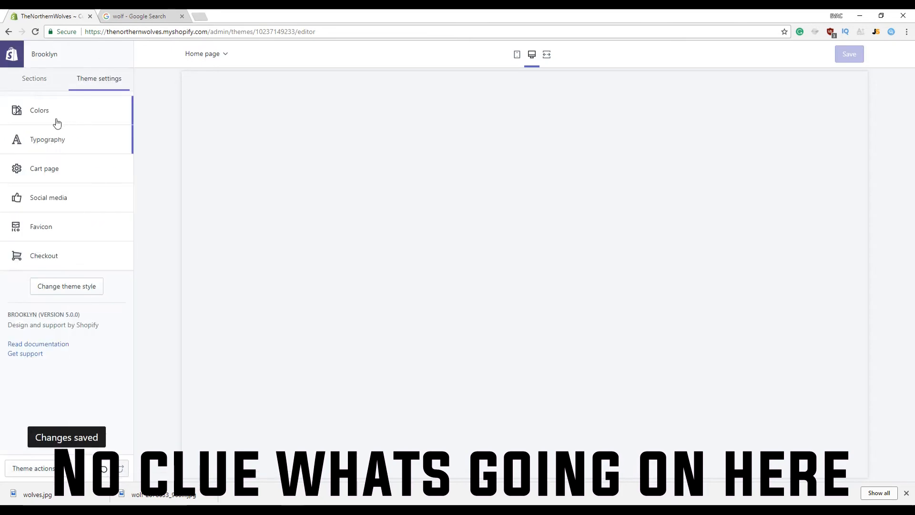
pyautogui.click(46, 86)
pyautogui.click(35, 32)
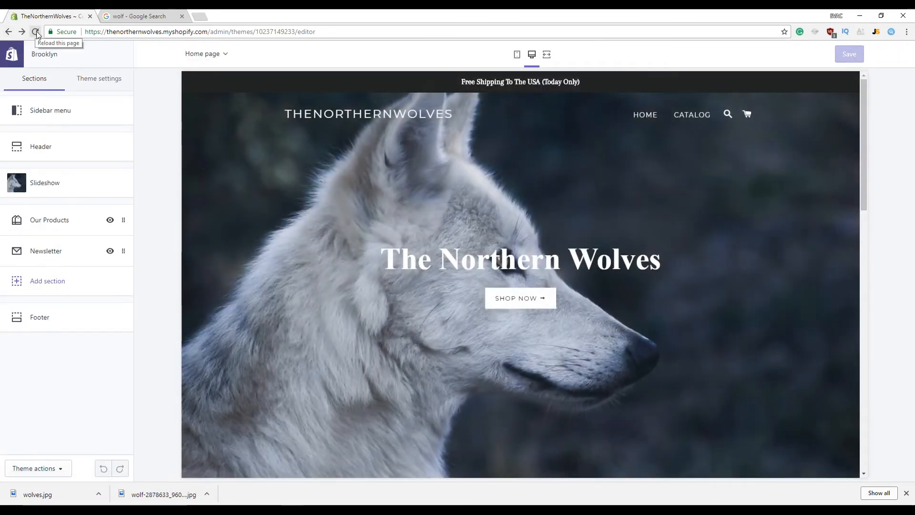
# Try Old Standard Bold as the headings font, then revert to plain Old Standard
pyautogui.click(86, 78)
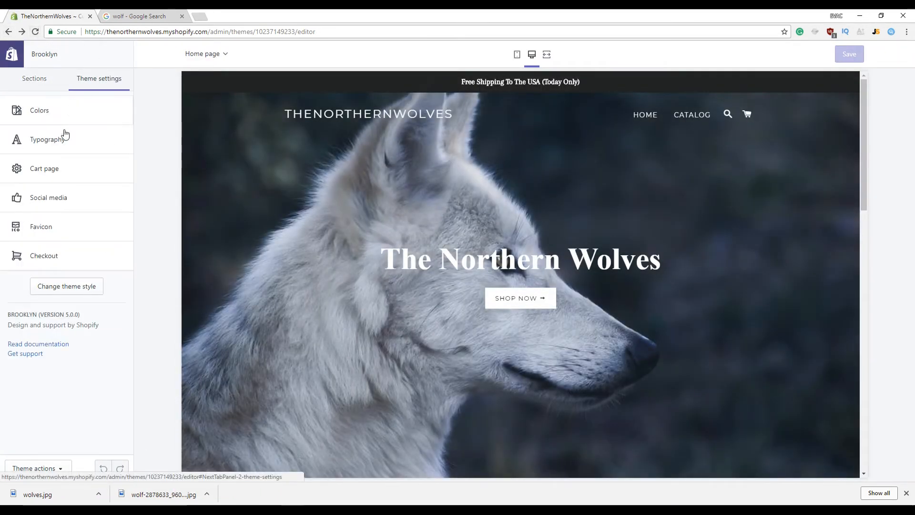
pyautogui.click(64, 137)
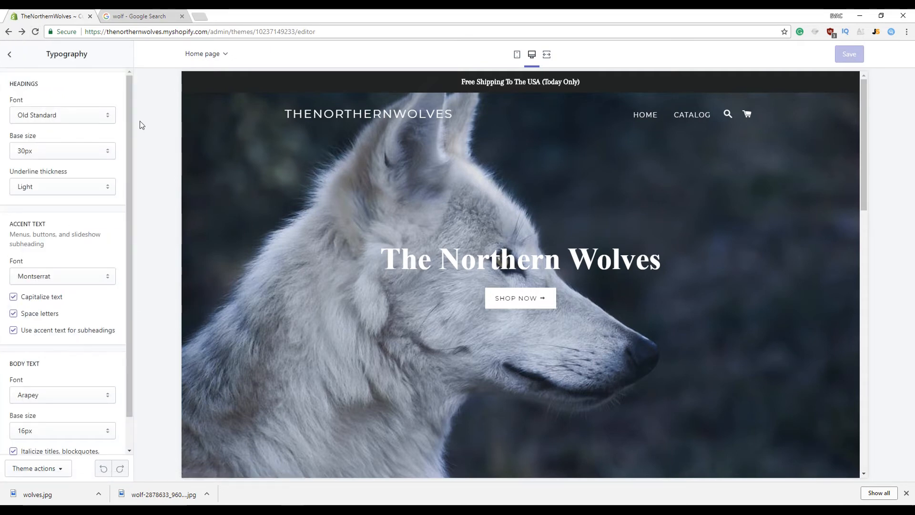
pyautogui.click(107, 115)
pyautogui.scroll(-1, 48, 196)
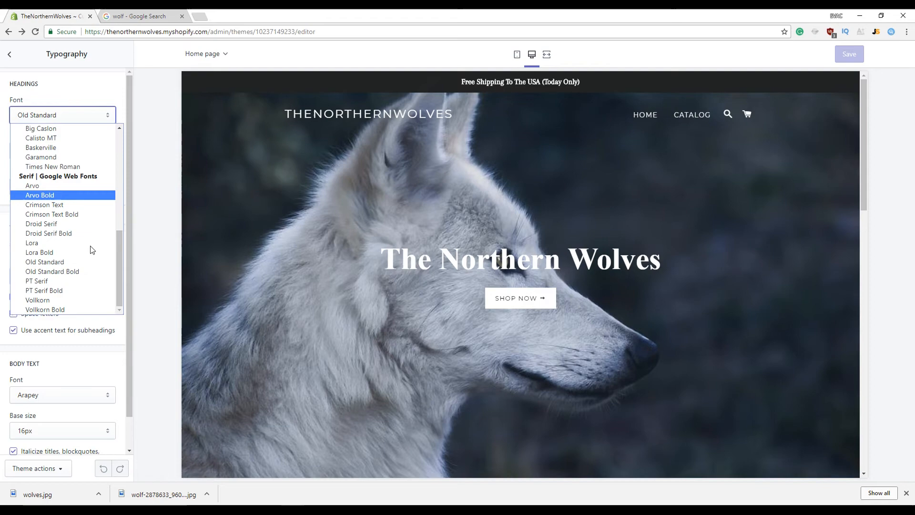
pyautogui.click(51, 271)
pyautogui.click(51, 116)
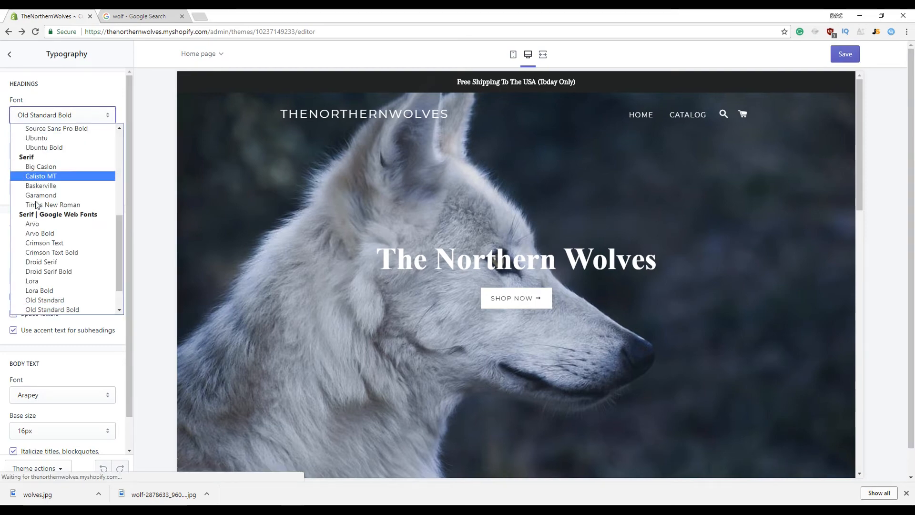
pyautogui.click(48, 299)
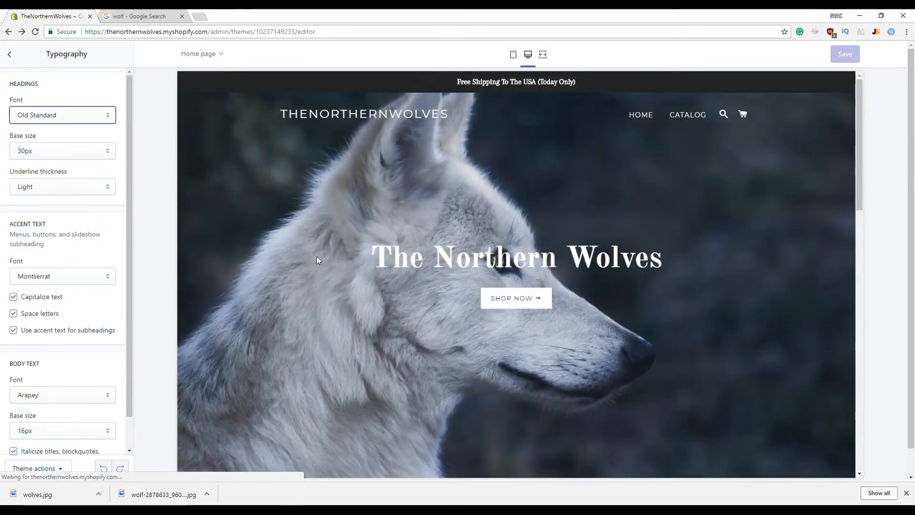
# Save the heading font change and go back to the theme settings list
pyautogui.click(832, 55)
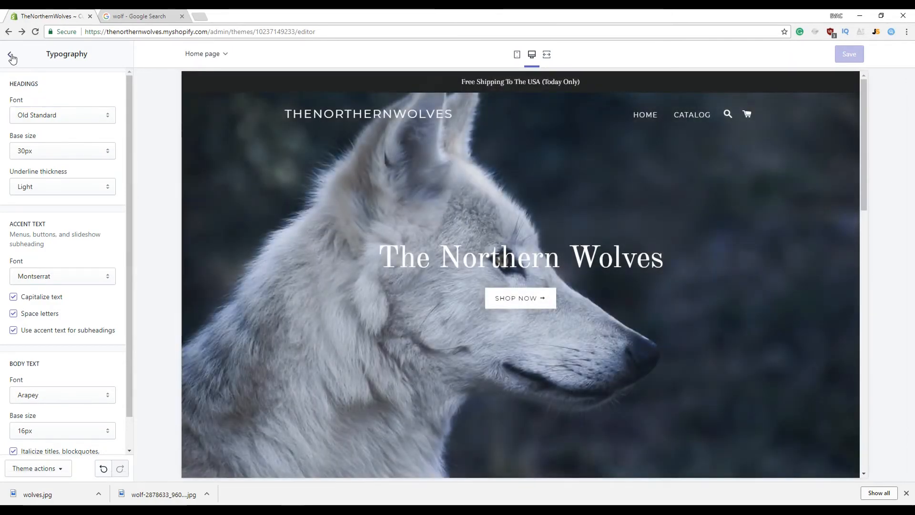
pyautogui.click(12, 58)
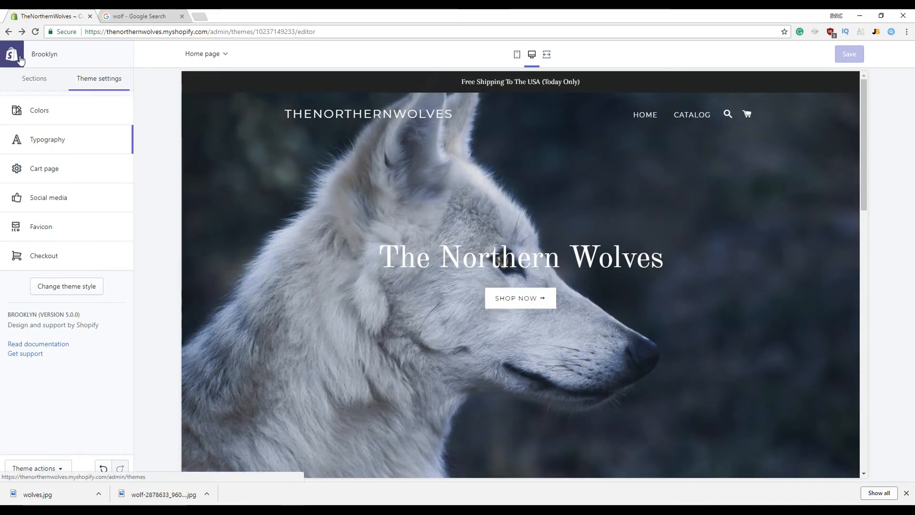
pyautogui.scroll(-8, 555, 298)
pyautogui.scroll(-3, 534, 410)
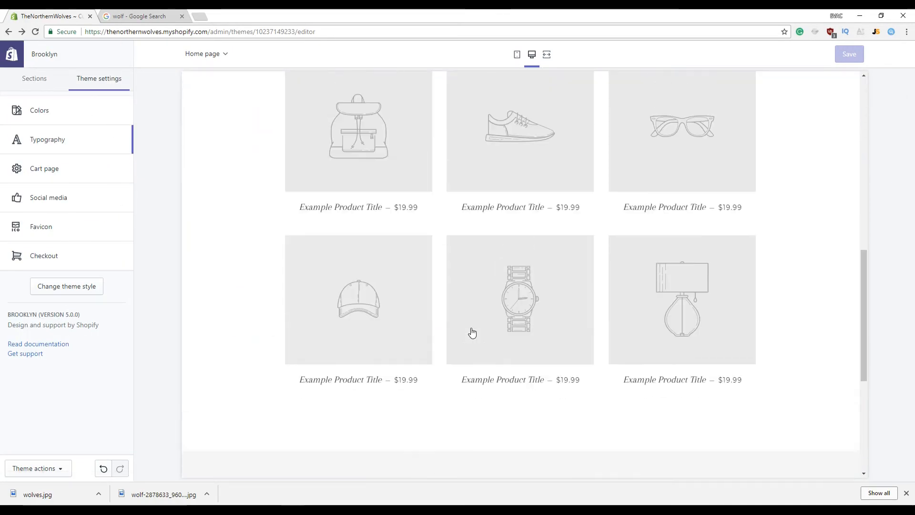
# Scroll through the editor preview and check the free shipping announcement text
pyautogui.scroll(8, 470, 332)
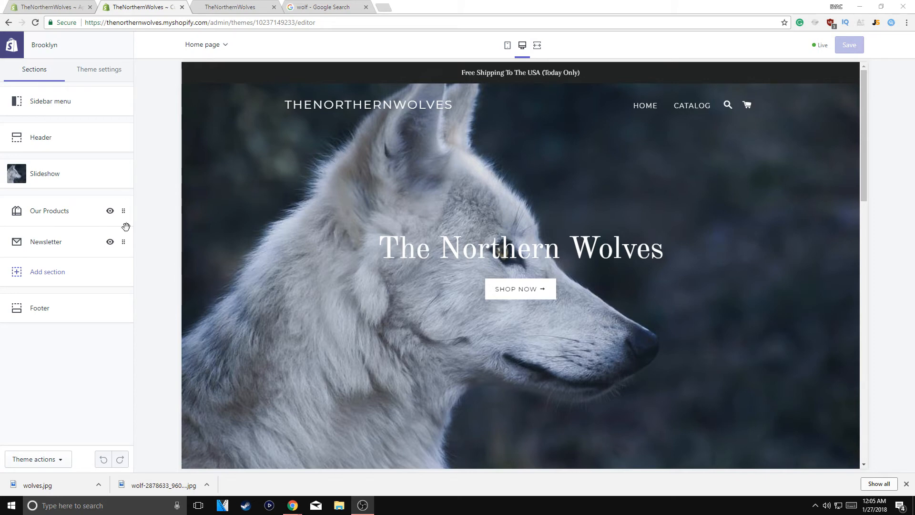
pyautogui.scroll(-12, 370, 392)
pyautogui.scroll(-4, 425, 315)
pyautogui.scroll(5, 450, 407)
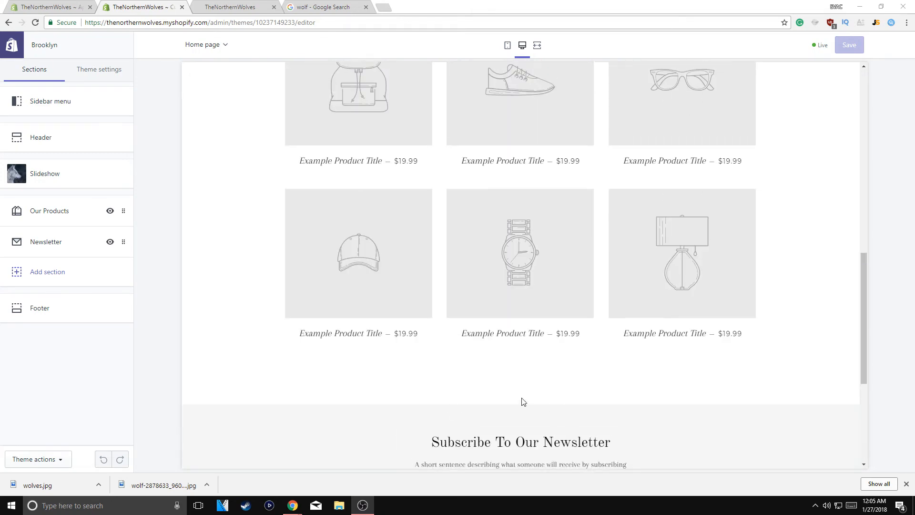
pyautogui.scroll(5, 429, 276)
pyautogui.scroll(-2, 214, 258)
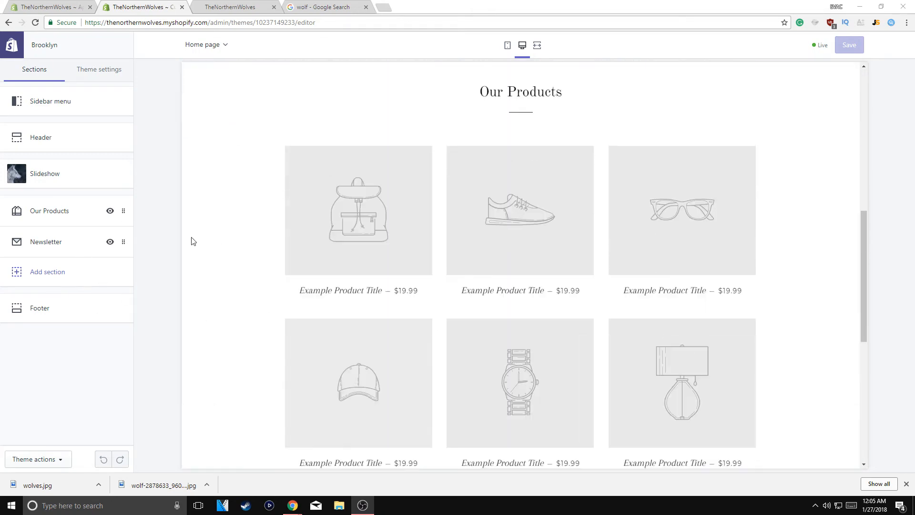
pyautogui.scroll(2, 192, 242)
pyautogui.scroll(6, 505, 293)
pyautogui.scroll(1, 504, 292)
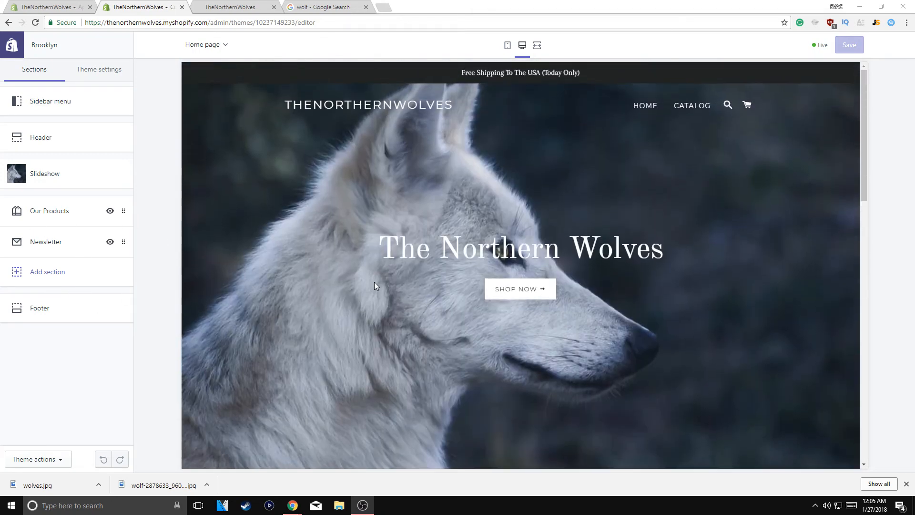
pyautogui.moveTo(460, 73); pyautogui.dragTo(599, 74)
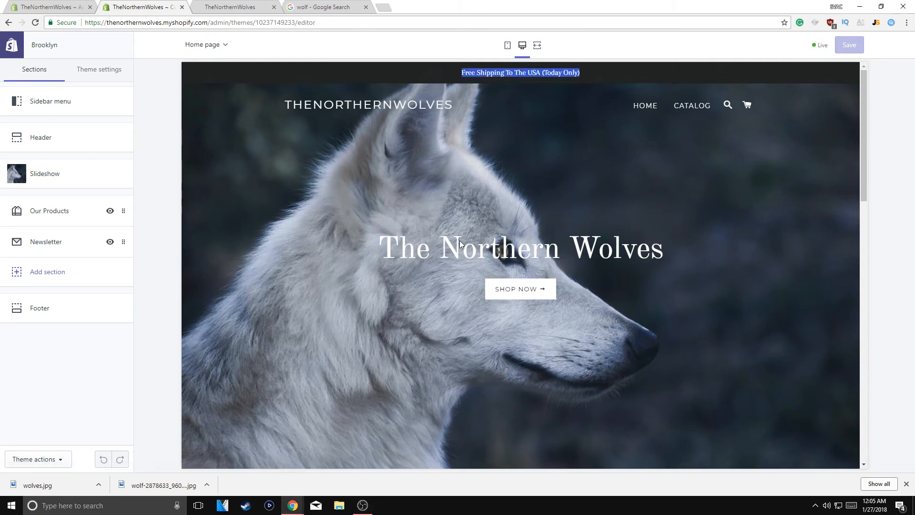
# Check the live store preview tab, then go to the Shopify admin Apps page
pyautogui.click(218, 4)
pyautogui.scroll(-15, 494, 249)
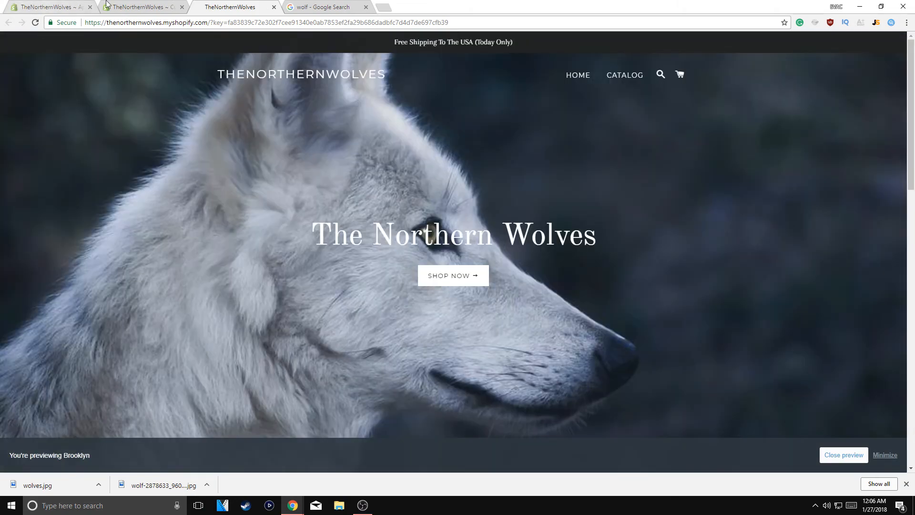
pyautogui.click(119, 3)
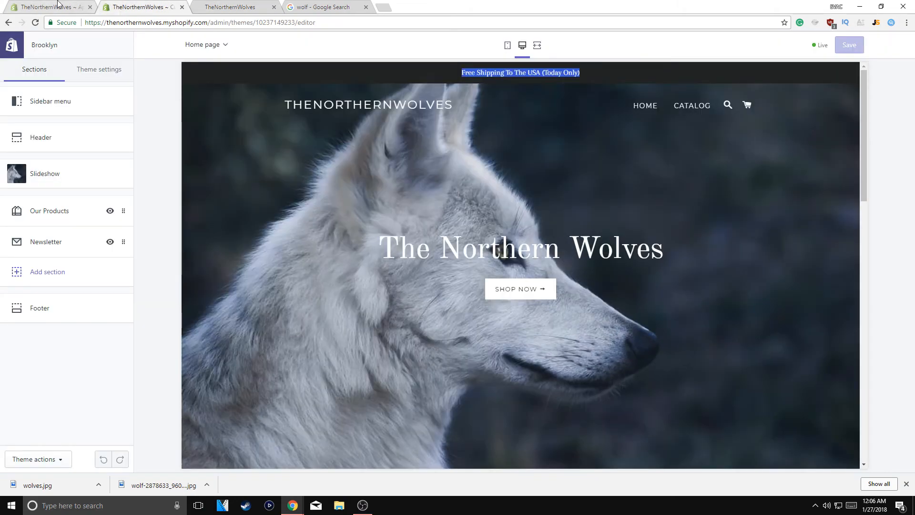
pyautogui.click(65, 4)
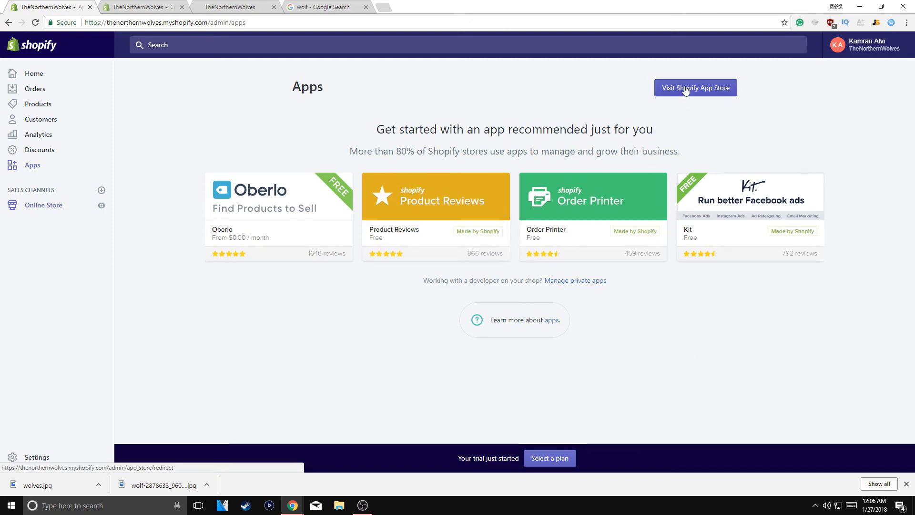
# Install Oberlo from its App Store page, reaching its dashboard with 2/4 setup steps done
pyautogui.click(265, 221)
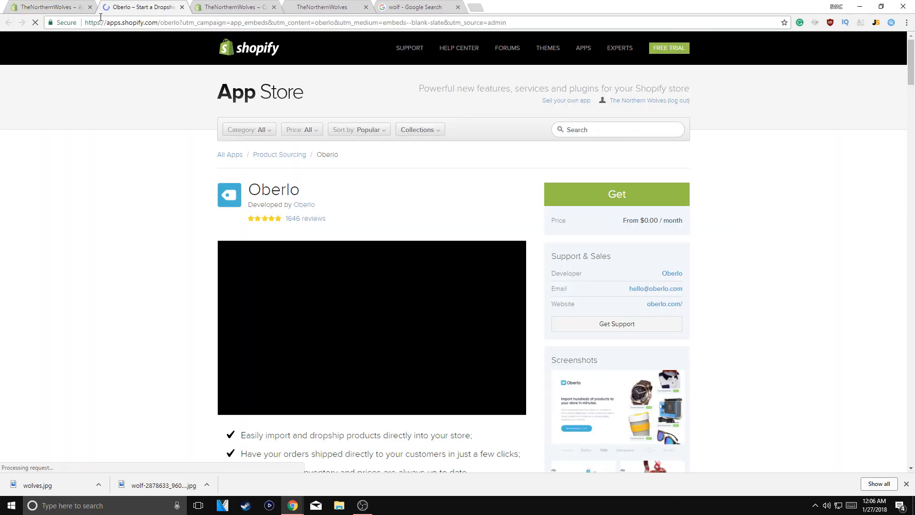
pyautogui.click(309, 129)
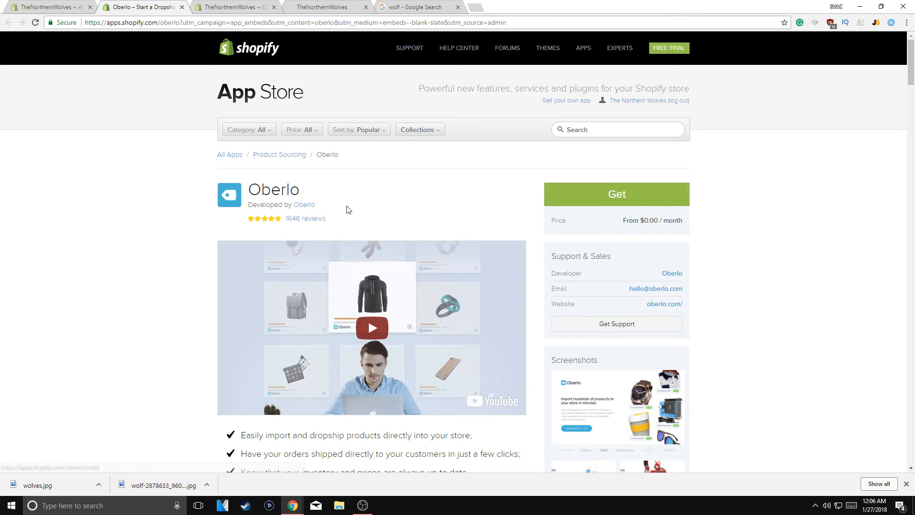
pyautogui.click(632, 206)
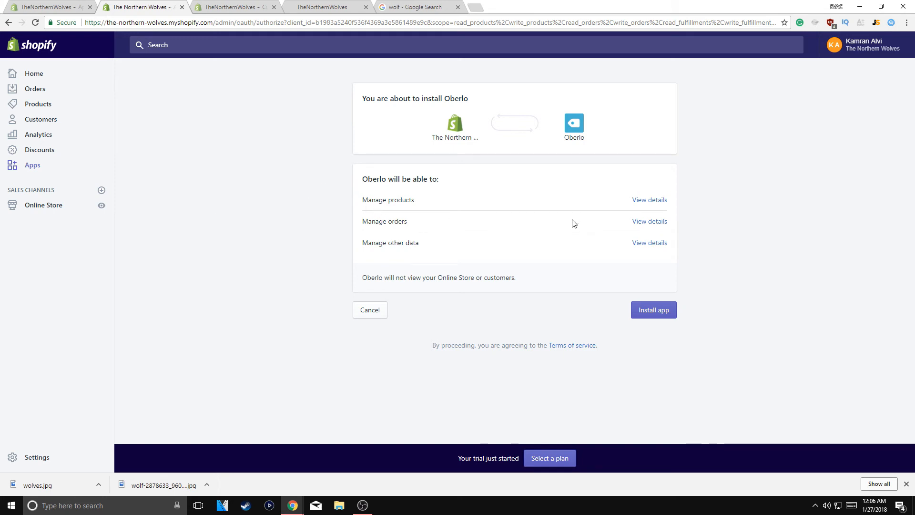
pyautogui.click(662, 310)
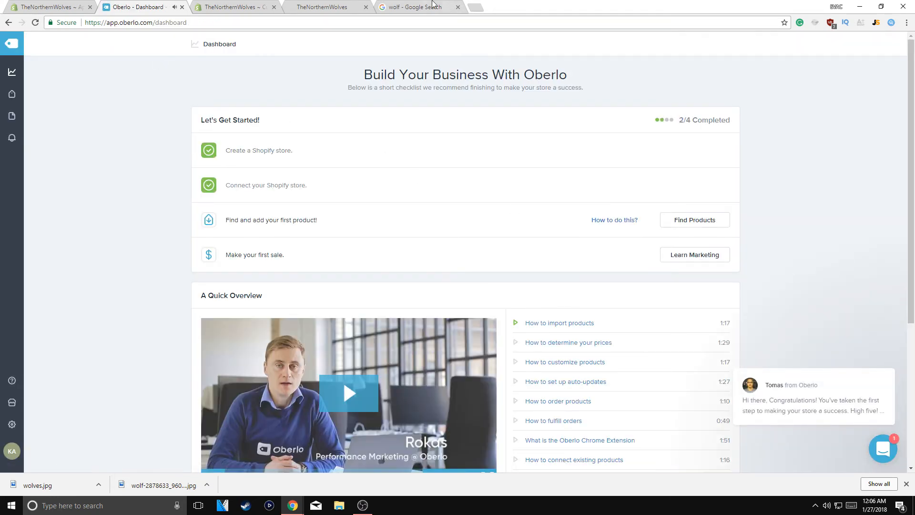
pyautogui.click(433, 6)
# Search the web for 'oberlo ext' to find the Oberlo Chrome extension
pyautogui.tripleClick(179, 48)
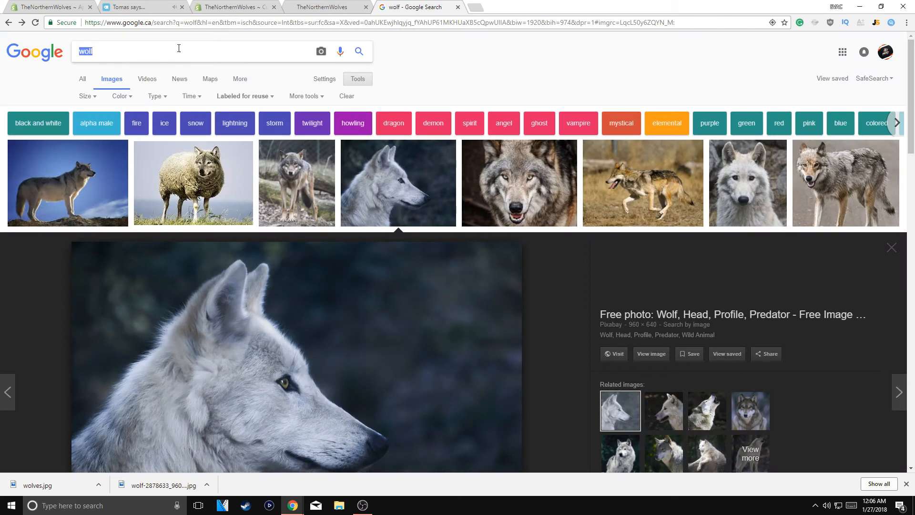
pyautogui.write('oberlo ext')
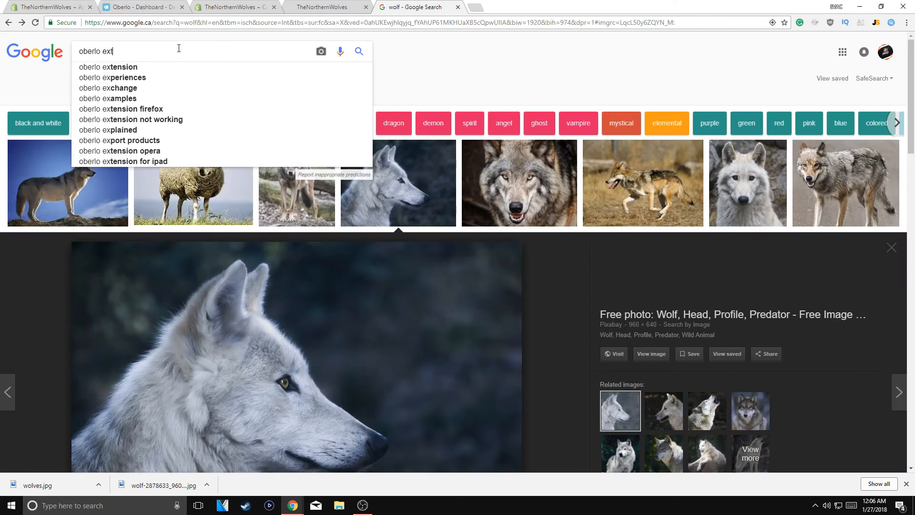
pyautogui.press('Down')
pyautogui.press('Return')
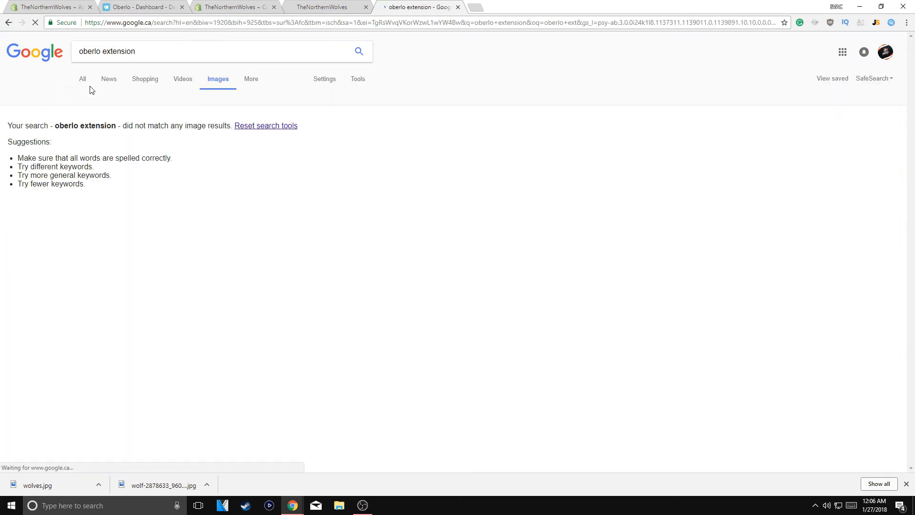
pyautogui.click(82, 80)
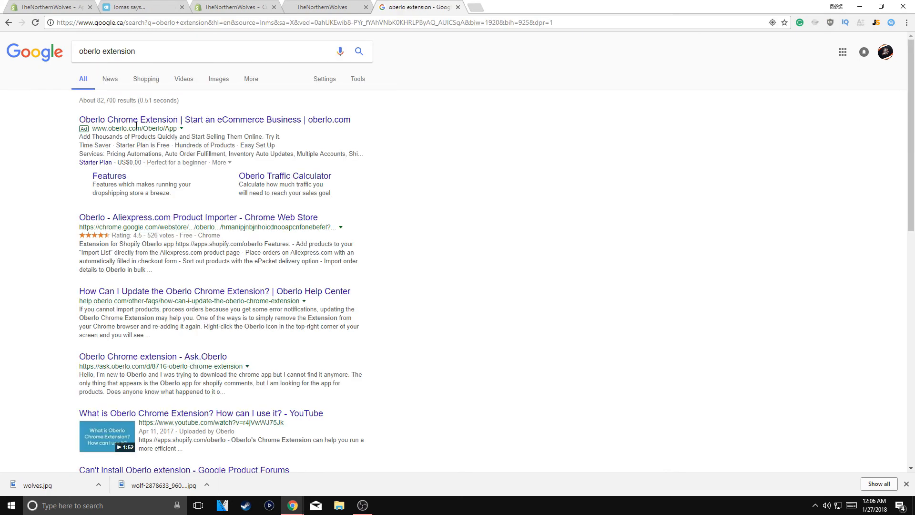
pyautogui.click(136, 120)
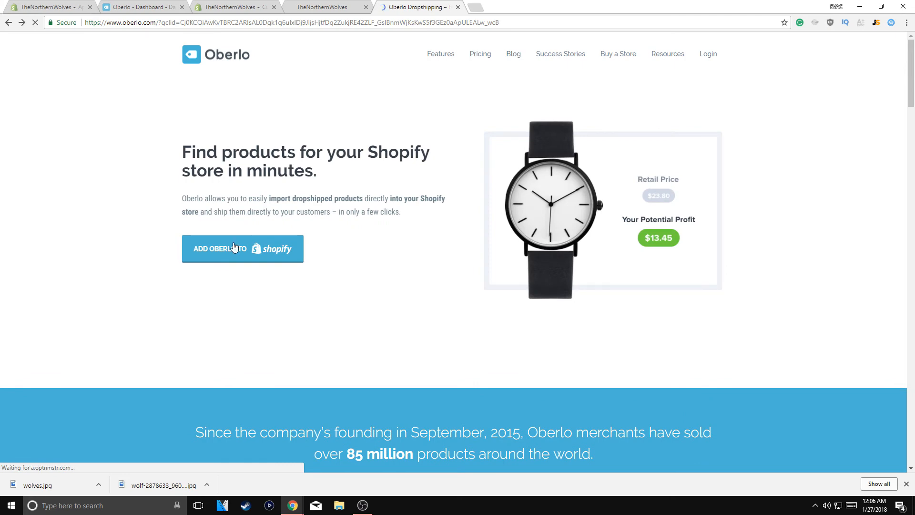
pyautogui.hotkey('alt', 'Left')
# Add the Oberlo AliExpress Product Importer extension to Chrome from the Web Store
pyautogui.click(157, 221)
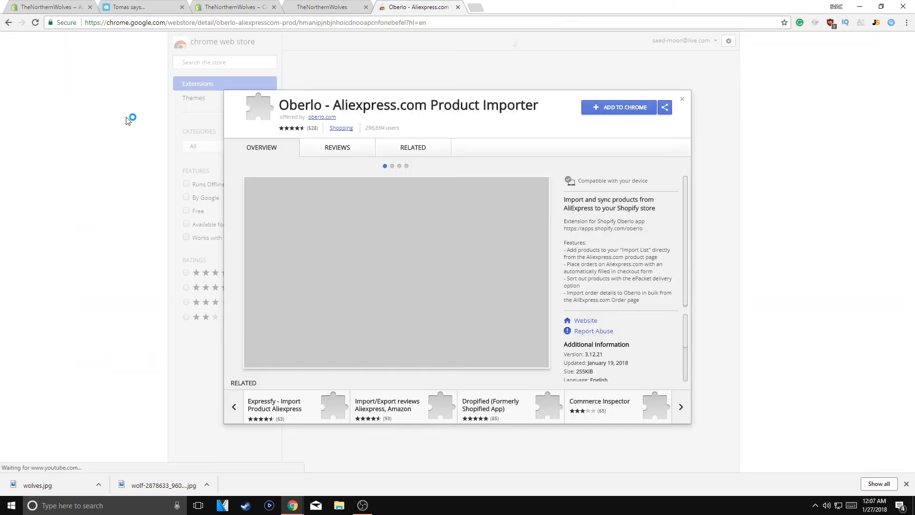
pyautogui.click(618, 107)
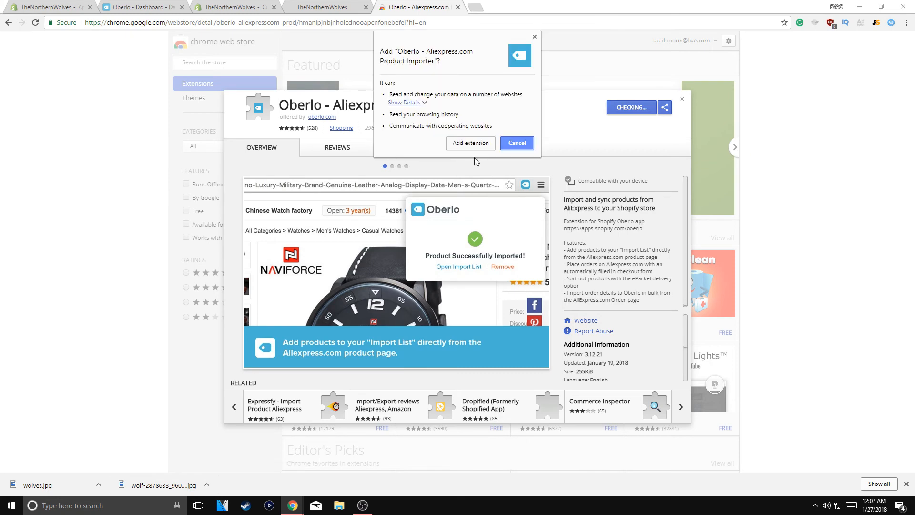
pyautogui.click(470, 142)
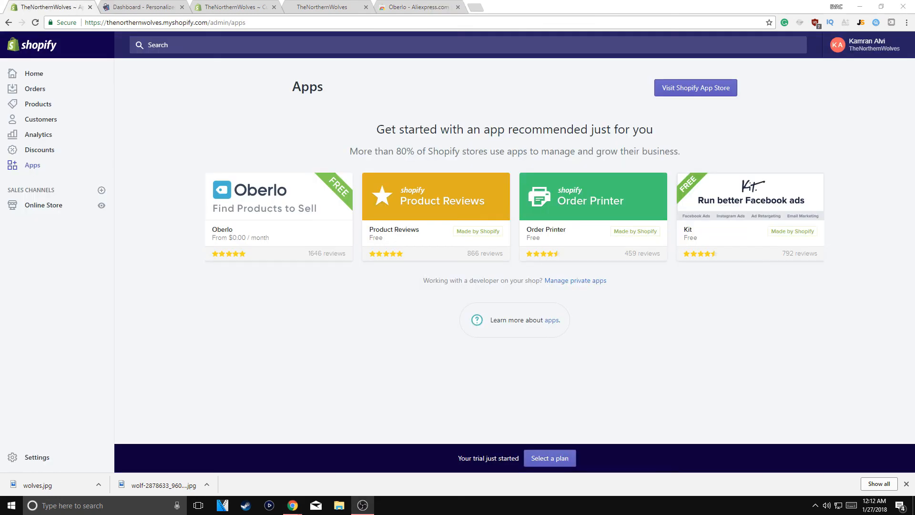
# Search the Shopify App Store for 'upsell' and browse the results
pyautogui.click(691, 86)
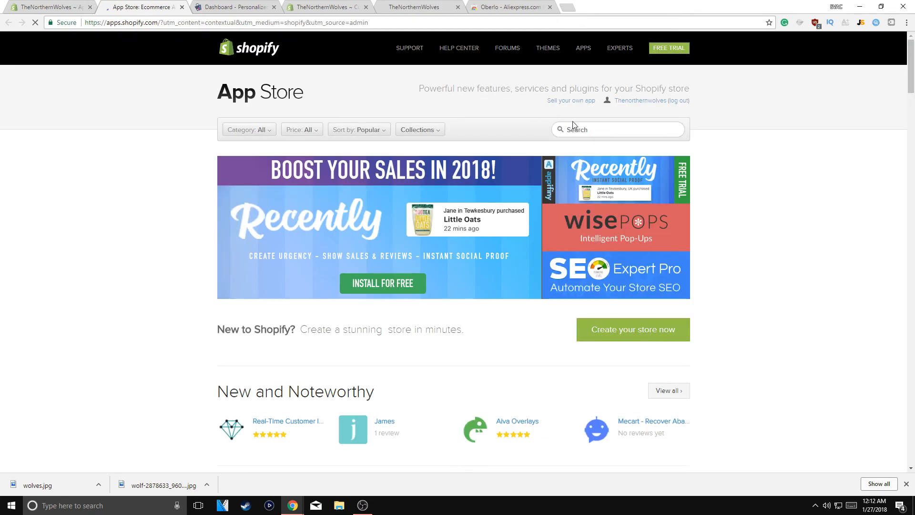
pyautogui.click(603, 134)
pyautogui.write('up')
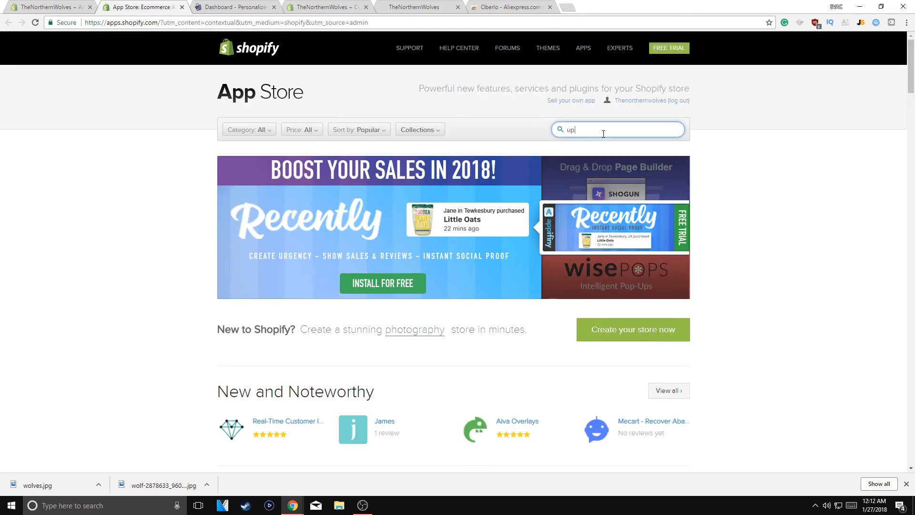
pyautogui.write('sell')
pyautogui.press('Return')
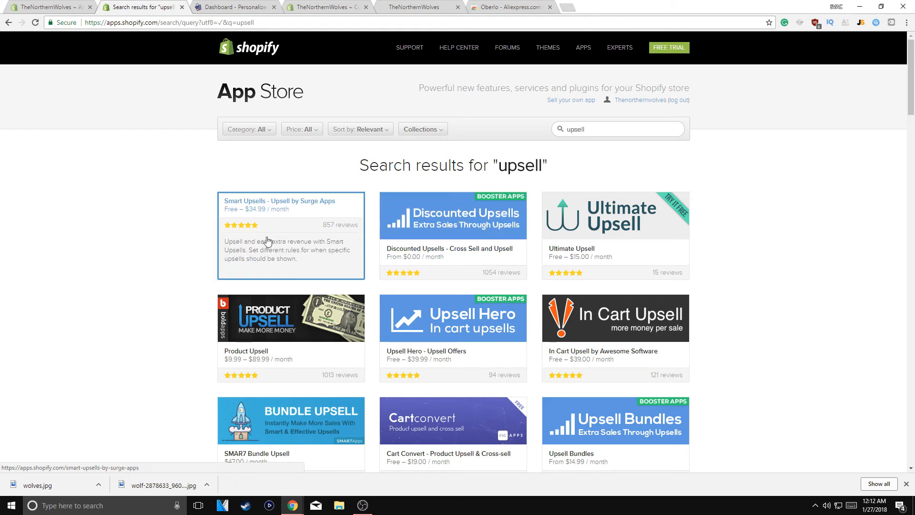
pyautogui.scroll(-7, 314, 263)
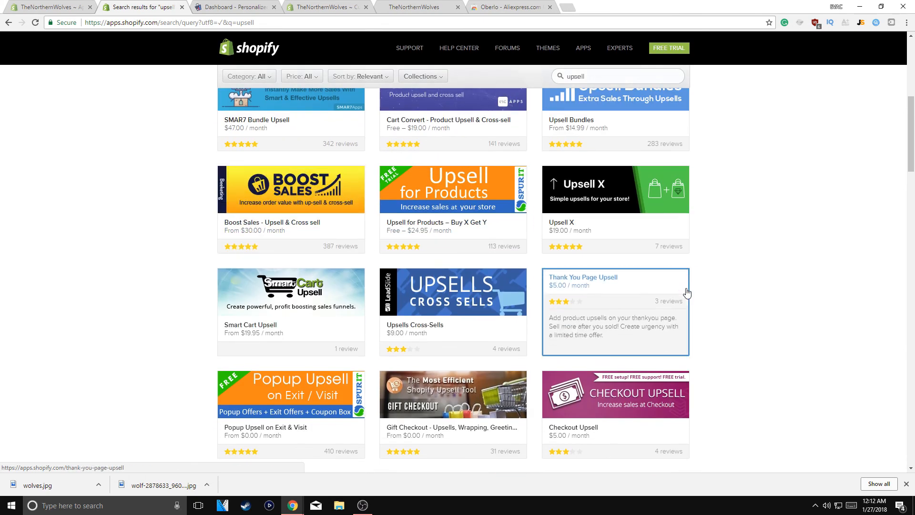
pyautogui.scroll(-9, 352, 377)
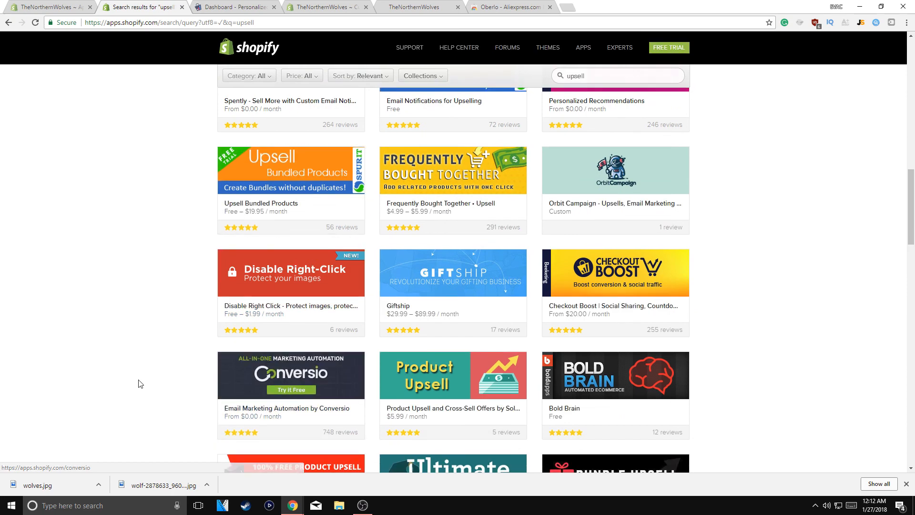
pyautogui.scroll(14, 164, 238)
# Replace the search with 'personalised', then check the Personalized Recommendation dashboard
pyautogui.doubleClick(612, 129)
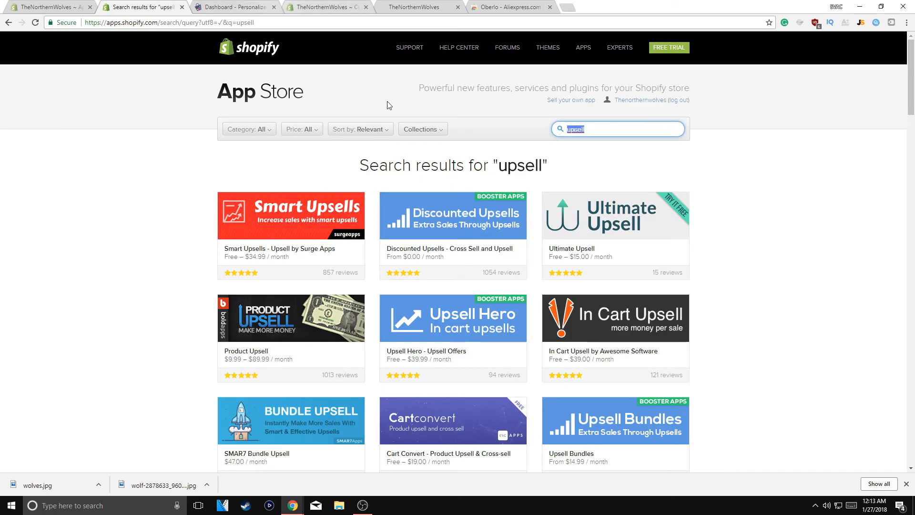
pyautogui.moveTo(450, 144)
pyautogui.write('personali')
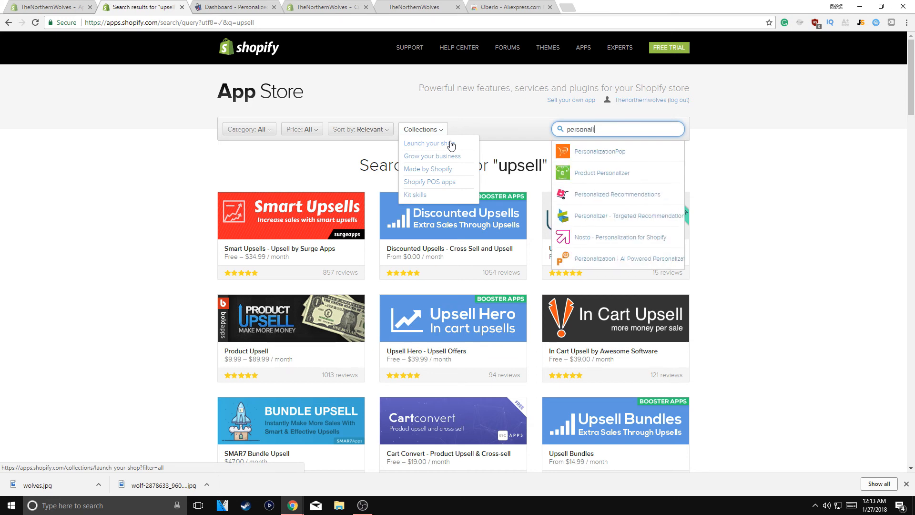
pyautogui.write('sed')
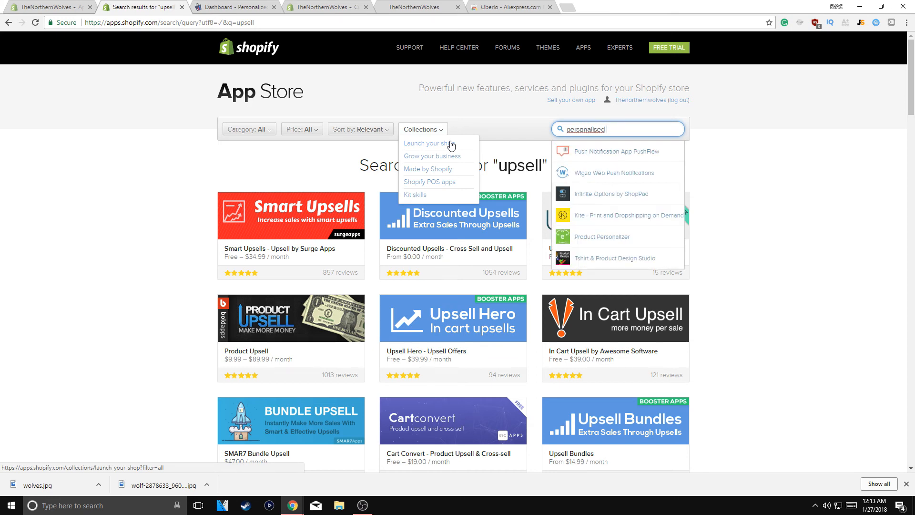
pyautogui.click(215, 6)
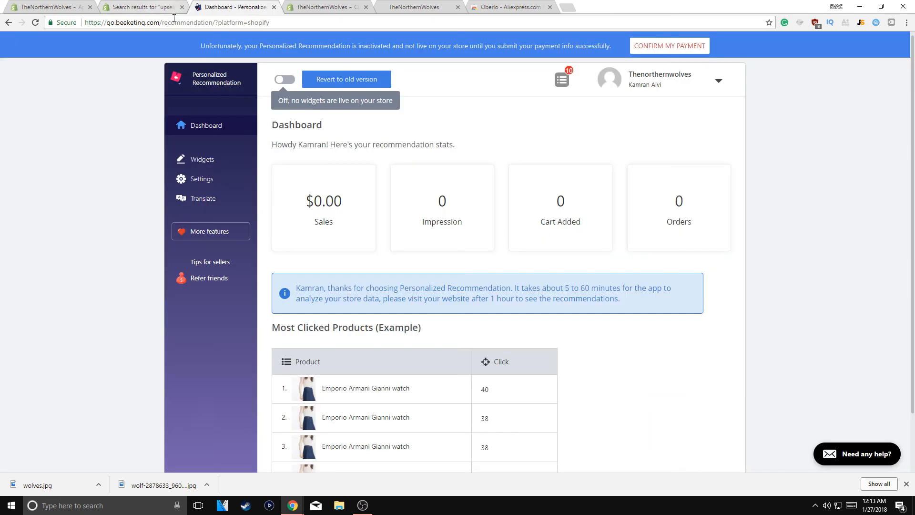
# Search the App Store for 'personalised recommendation' and open Beeketing's Personalized Recommendations listing
pyautogui.click(155, 7)
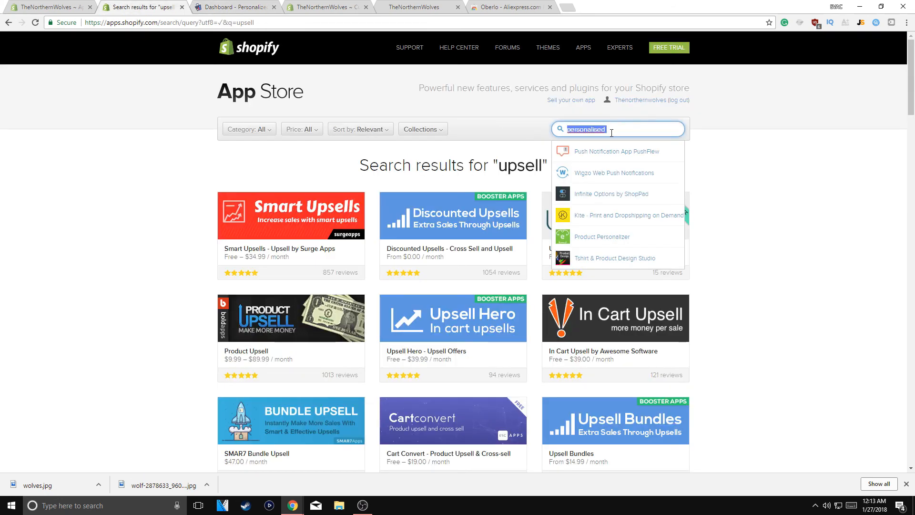
pyautogui.write('rec')
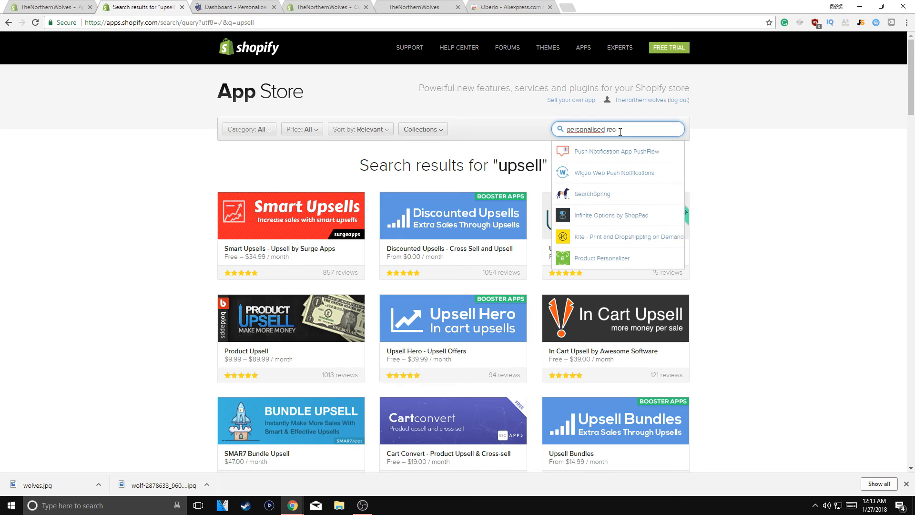
pyautogui.write('om')
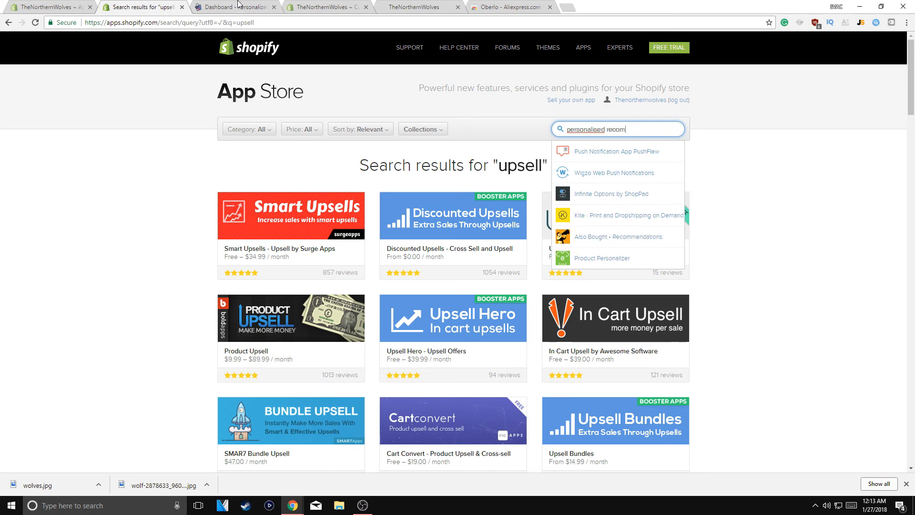
pyautogui.click(238, 6)
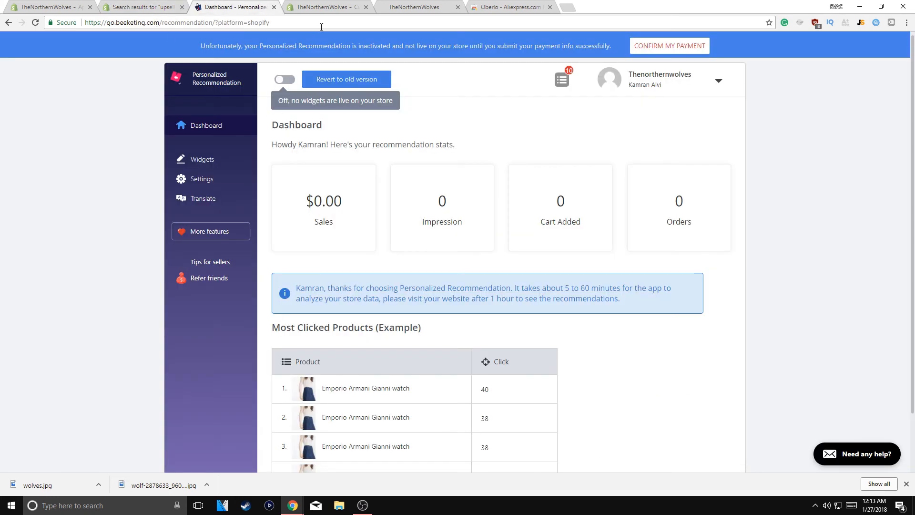
pyautogui.click(162, 7)
pyautogui.hotkey('ctrl', 'a')
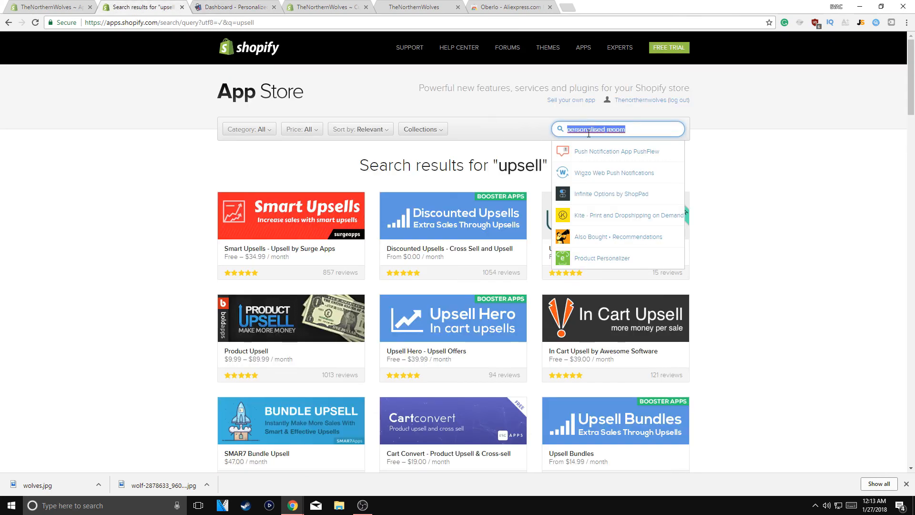
pyautogui.write('personali')
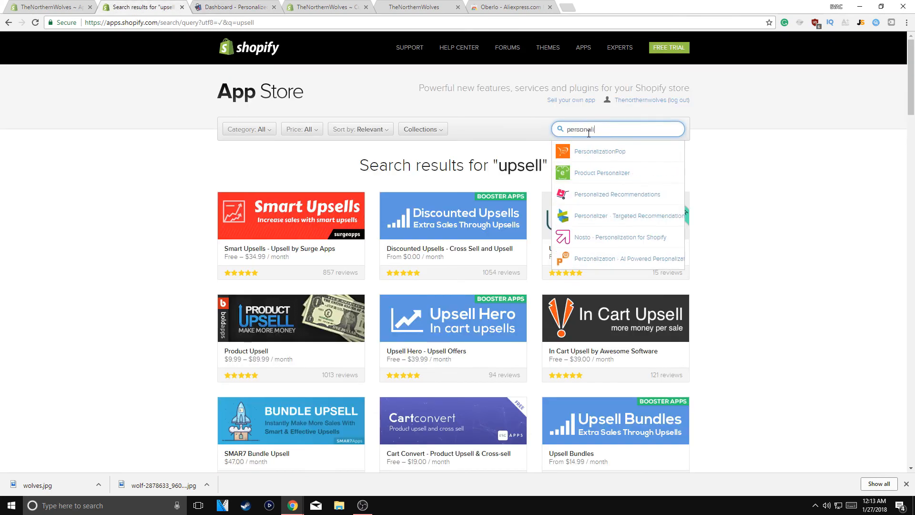
pyautogui.write('sed reco')
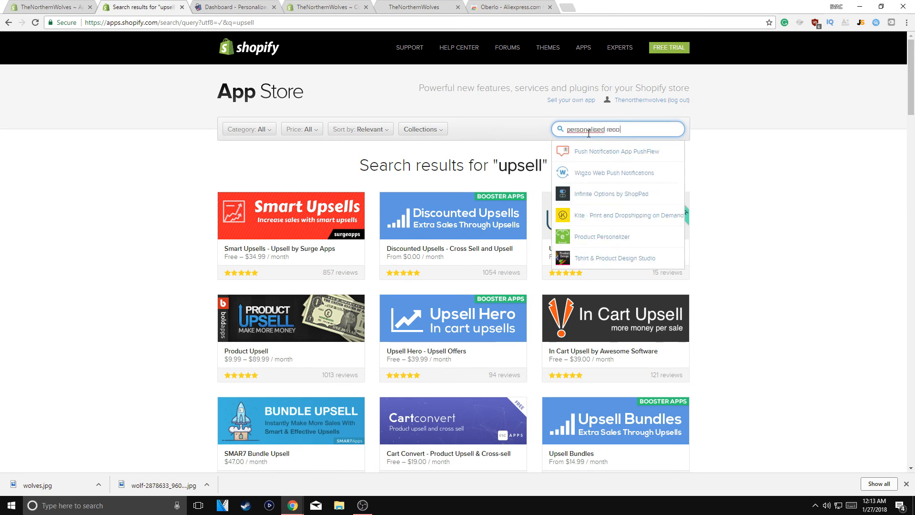
pyautogui.write('mmendation')
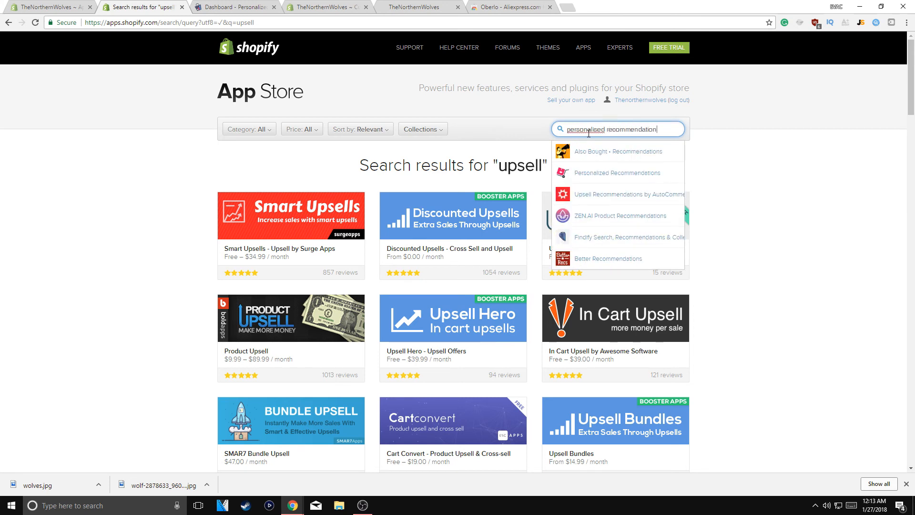
pyautogui.click(610, 174)
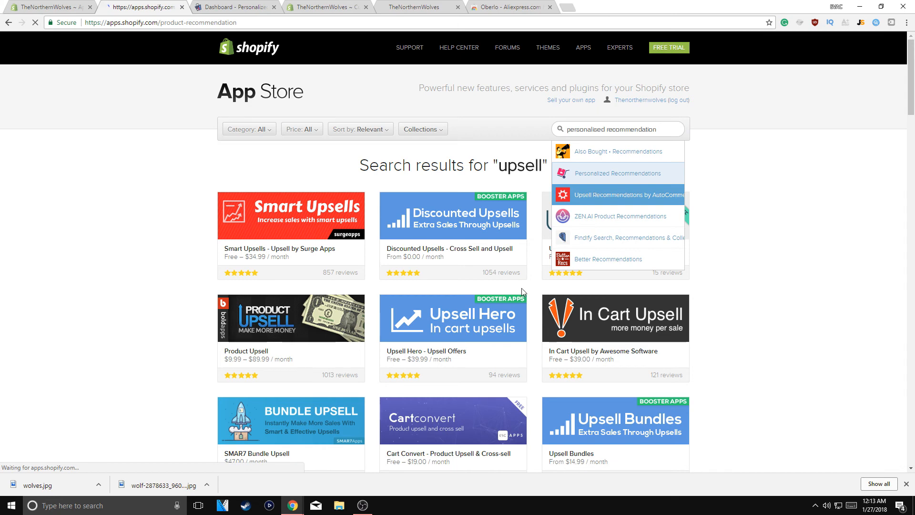
# Compare the listing's pricing ($0.00/month plus 4% of extra sales) with the dashboard, then return to the admin Apps page
pyautogui.click(241, 5)
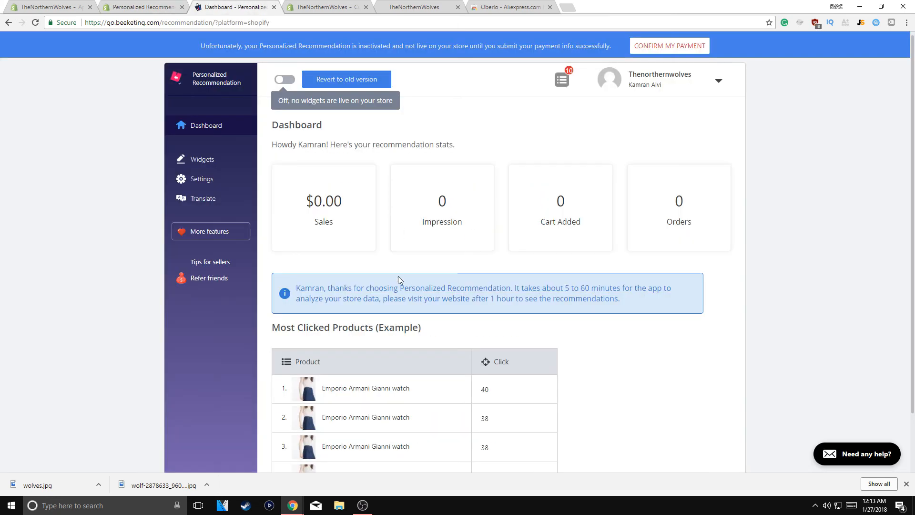
pyautogui.click(149, 4)
pyautogui.moveTo(539, 233); pyautogui.dragTo(653, 239)
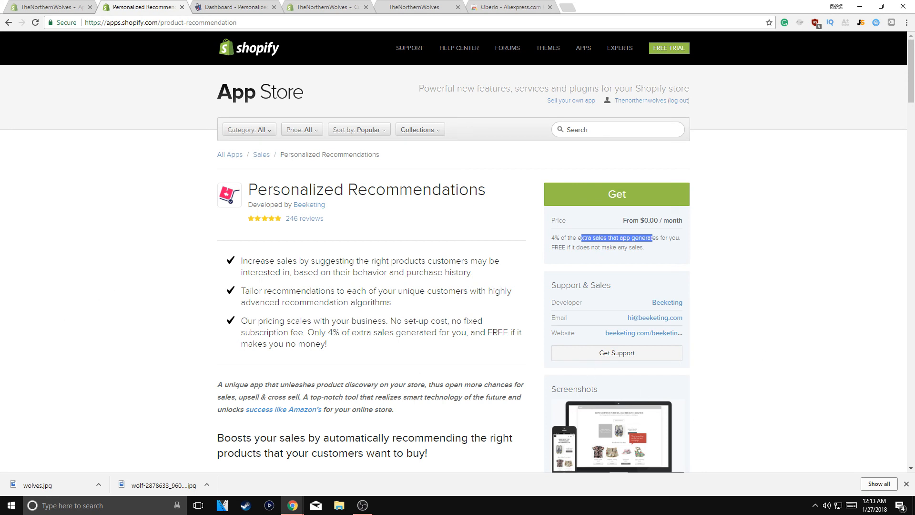
pyautogui.click(35, 6)
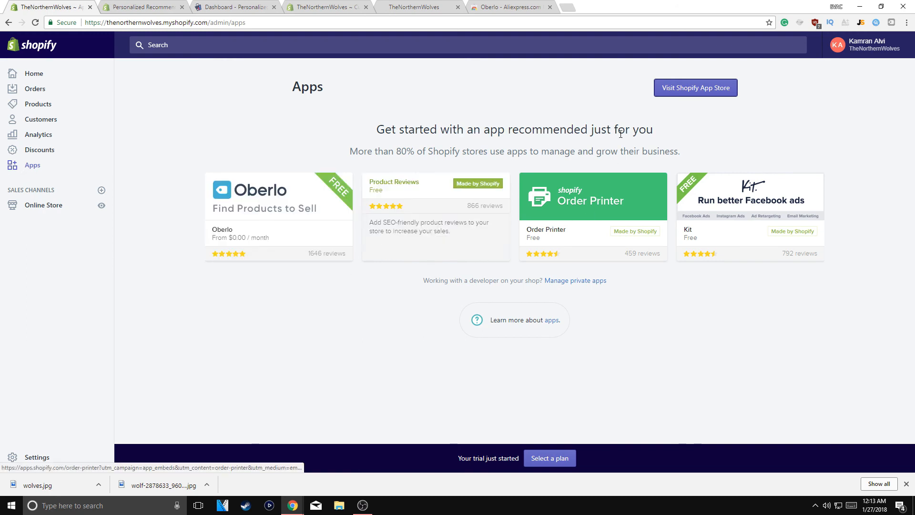
# Search the App Store for 'sales' and start installing Sales Pop by Beeketing (Free)
pyautogui.click(707, 91)
pyautogui.click(274, 8)
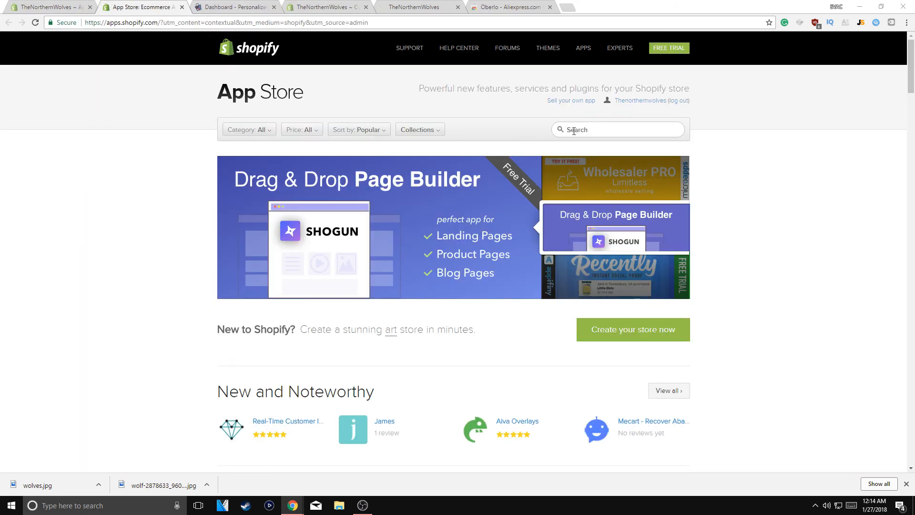
pyautogui.click(583, 130)
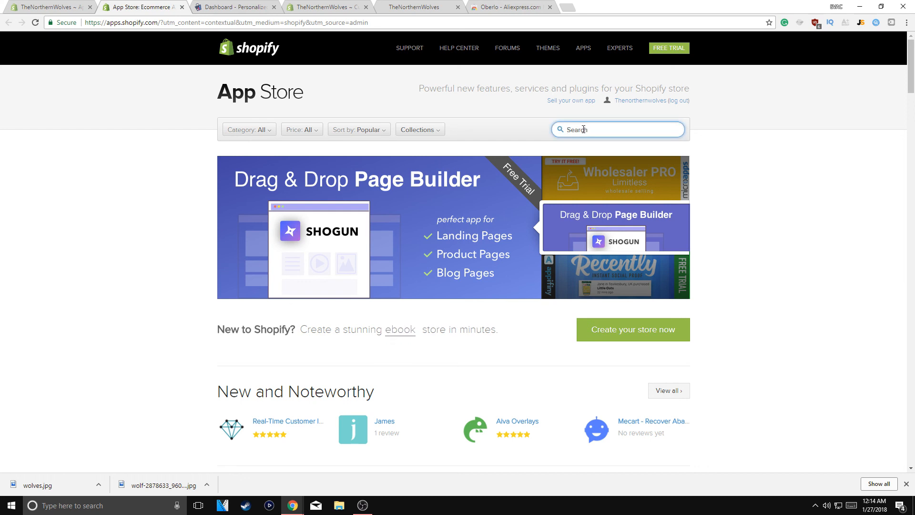
pyautogui.write('sales')
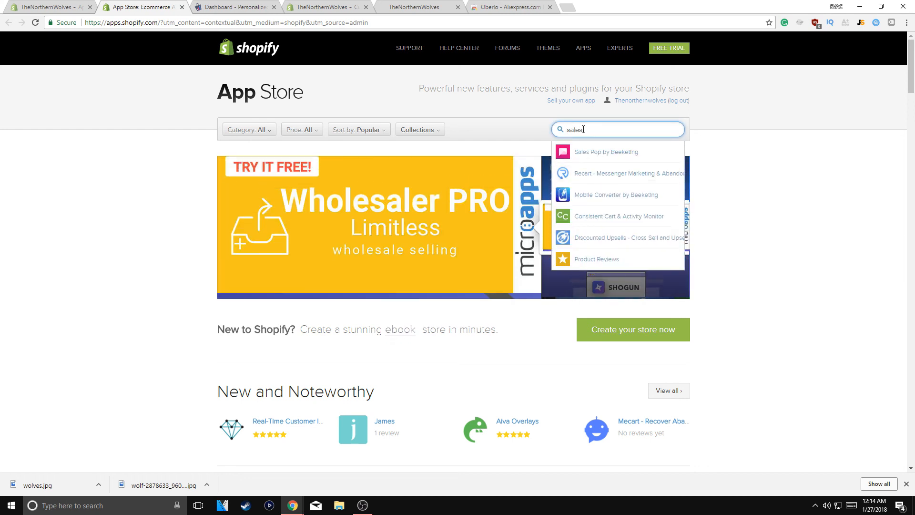
pyautogui.click(581, 154)
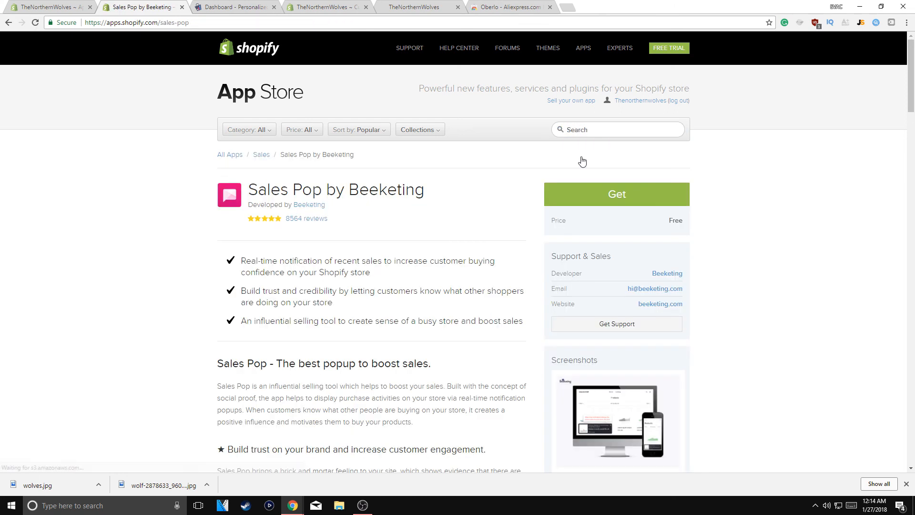
pyautogui.click(656, 197)
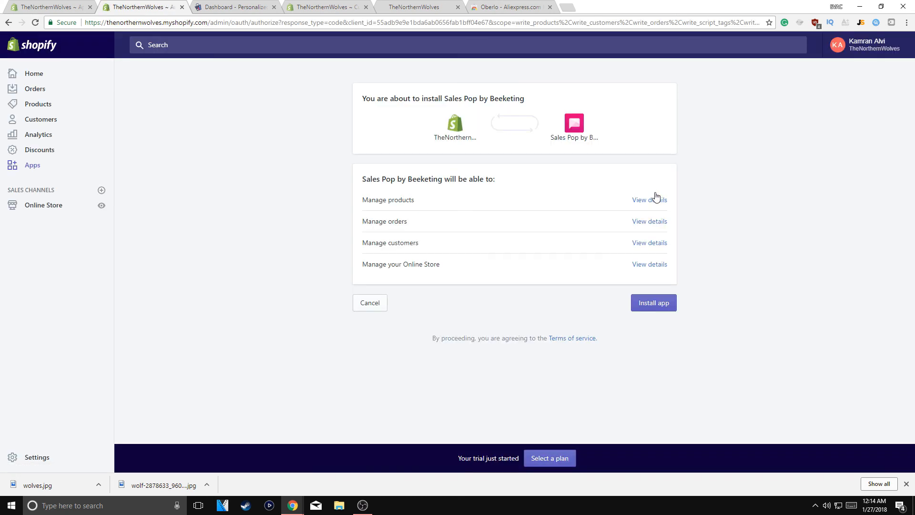
# Confirm the Sales Pop installation and dismiss its welcome popup
pyautogui.click(657, 299)
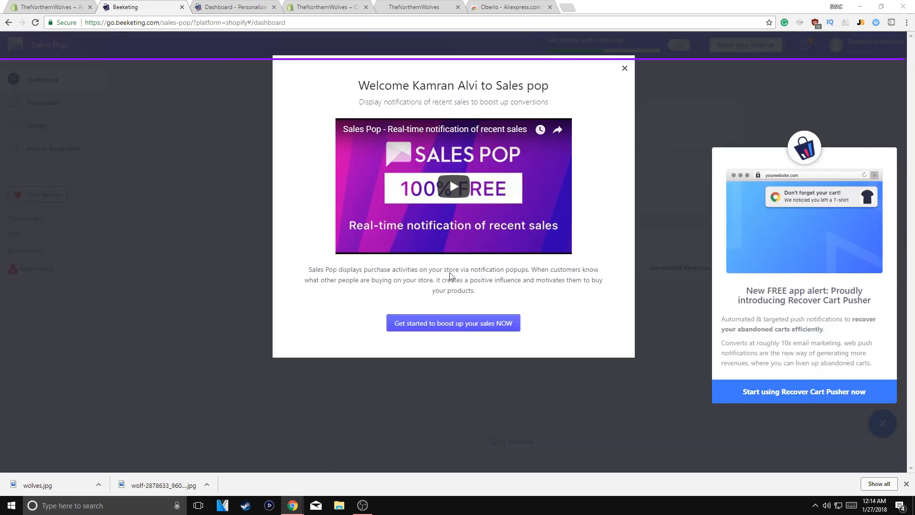
pyautogui.click(625, 69)
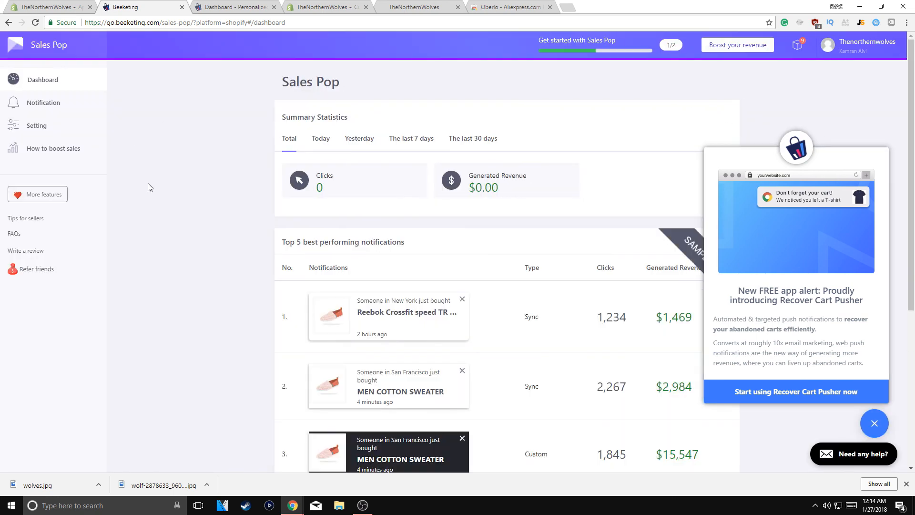